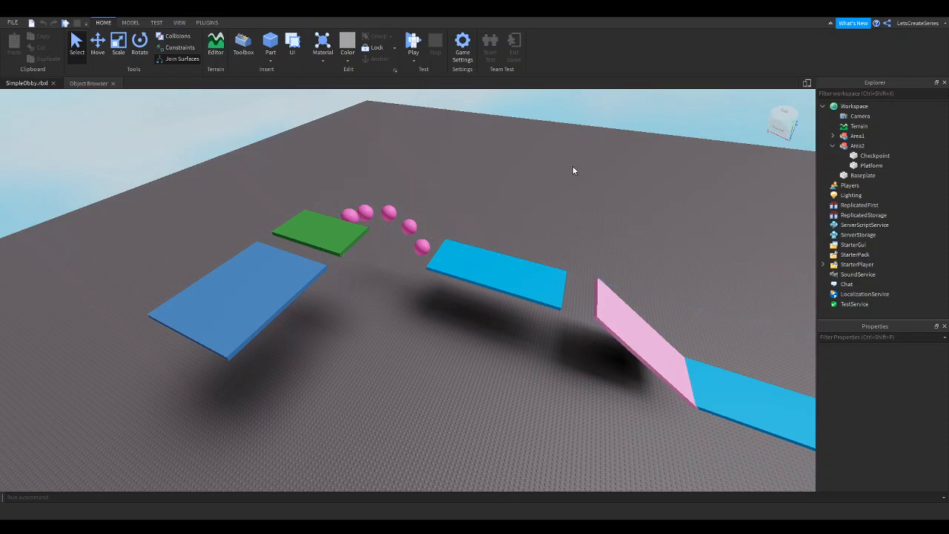
Examine the Checkpoint and Platform parts in Area2 and the layout around them.
{"action": "key", "text": "w"}
{"action": "right_click_drag", "start_coordinate": [573, 167], "coordinate": [574, 167]}
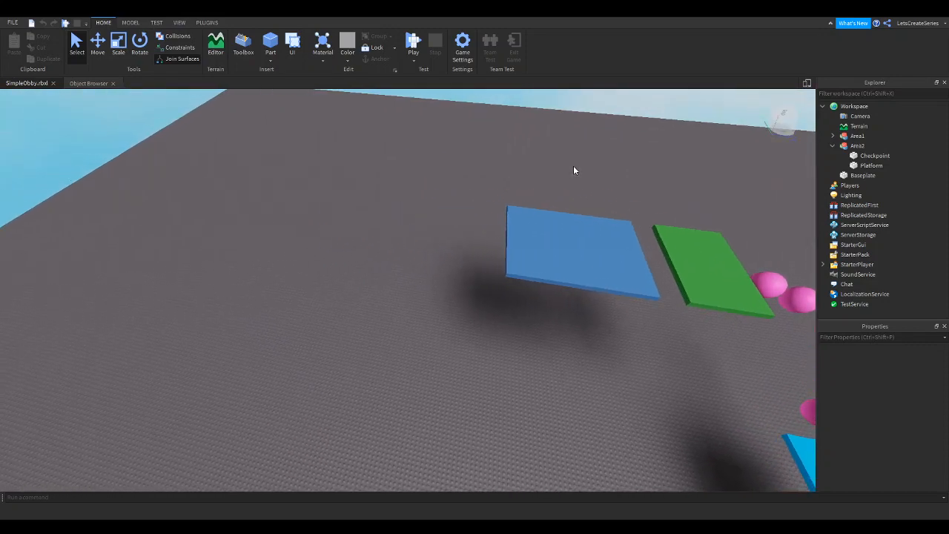
{"action": "left_click", "coordinate": [865, 156]}
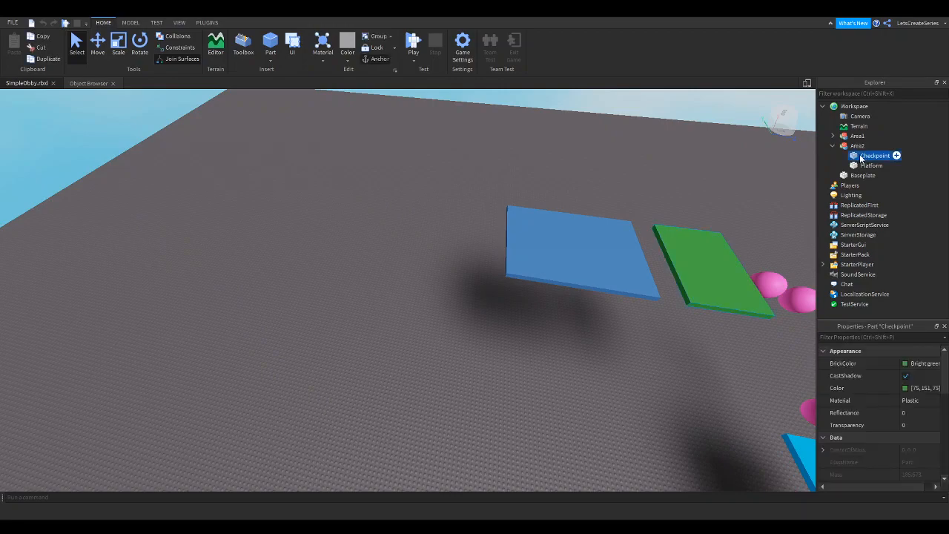
{"action": "left_click", "coordinate": [869, 165]}
{"action": "right_click_drag", "start_coordinate": [629, 324], "coordinate": [630, 329]}
{"action": "key", "text": "w"}
{"action": "key", "text": "a"}
{"action": "key", "text": "w"}
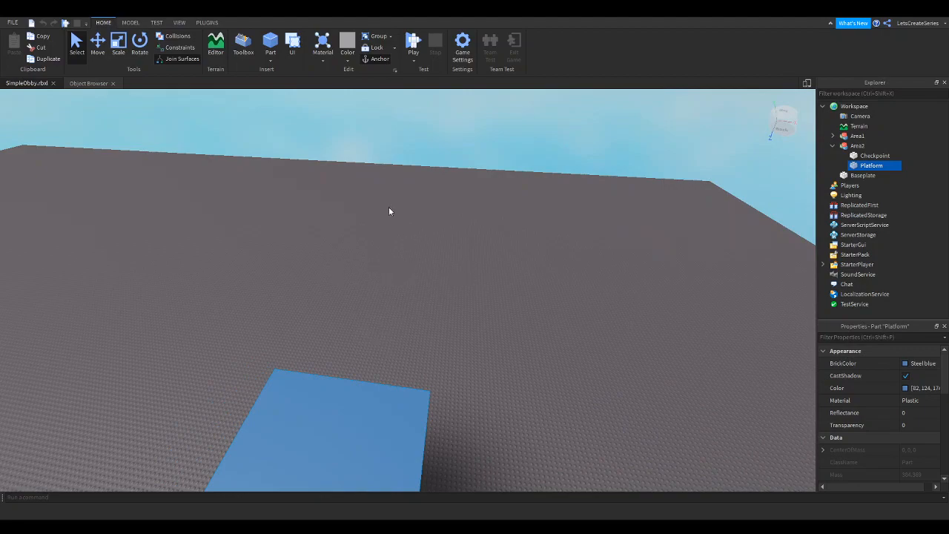
{"action": "right_click_drag", "start_coordinate": [406, 298], "coordinate": [407, 302]}
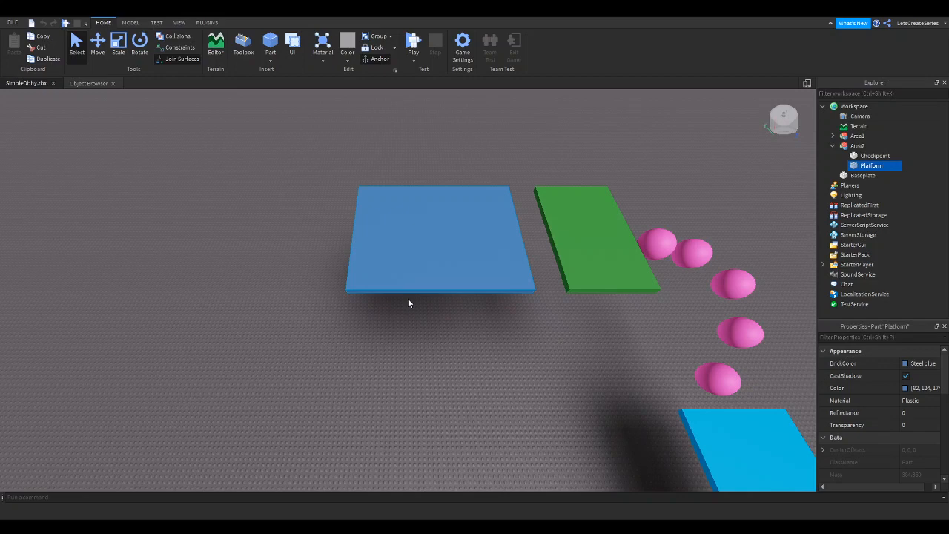
Recolor the Area2 Platform to Mid gray.
{"action": "double_click", "coordinate": [854, 166]}
{"action": "left_click", "coordinate": [348, 61]}
{"action": "left_click", "coordinate": [441, 201]}
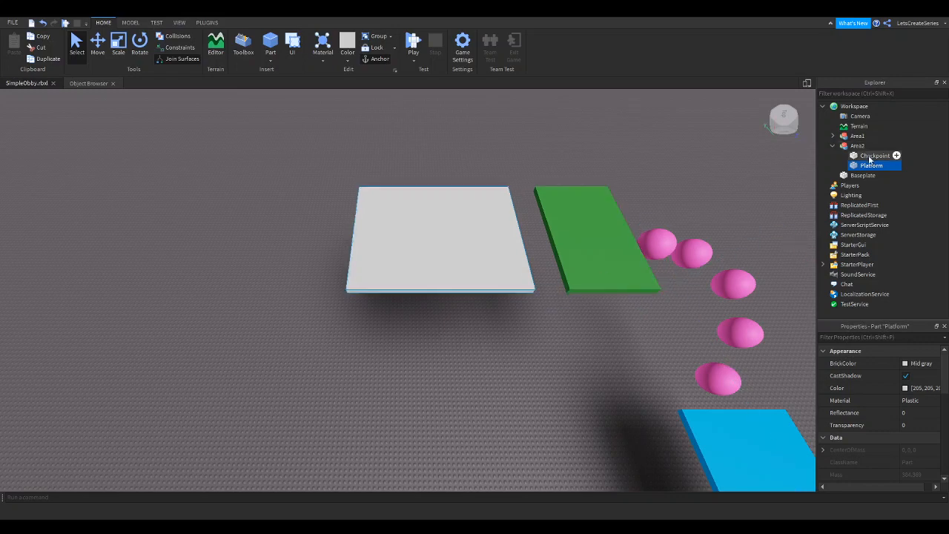
Insert a block part on top of the gray platform and color it Really red.
{"action": "key", "text": "f"}
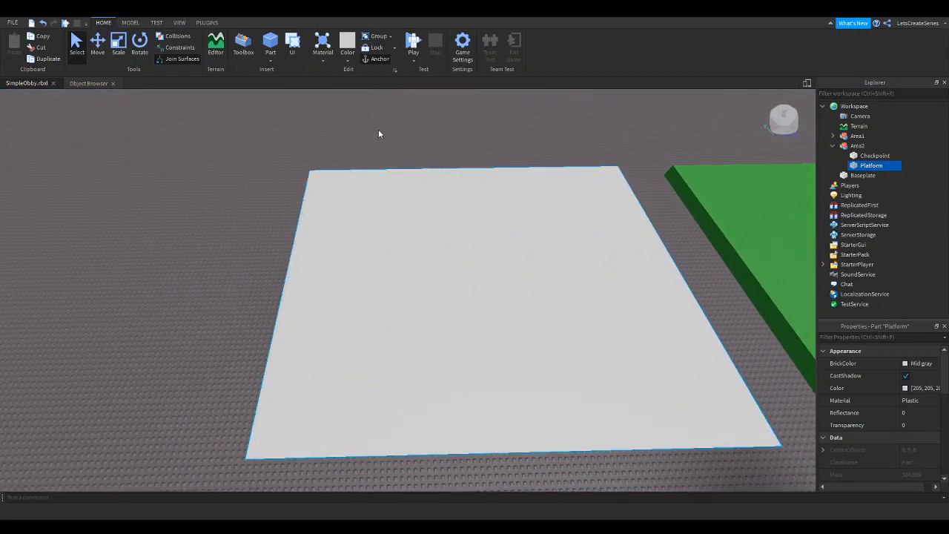
{"action": "left_click", "coordinate": [272, 43]}
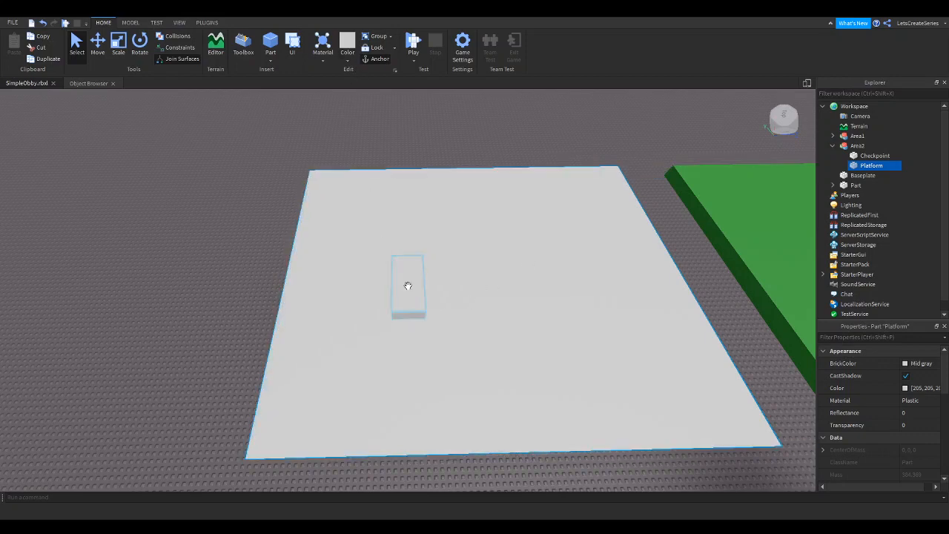
{"action": "left_click", "coordinate": [405, 285]}
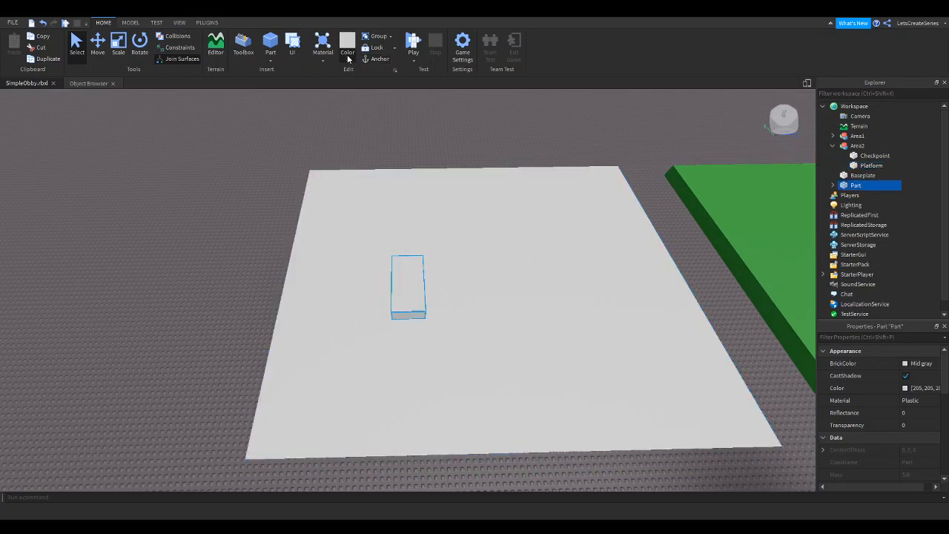
{"action": "left_click", "coordinate": [485, 150]}
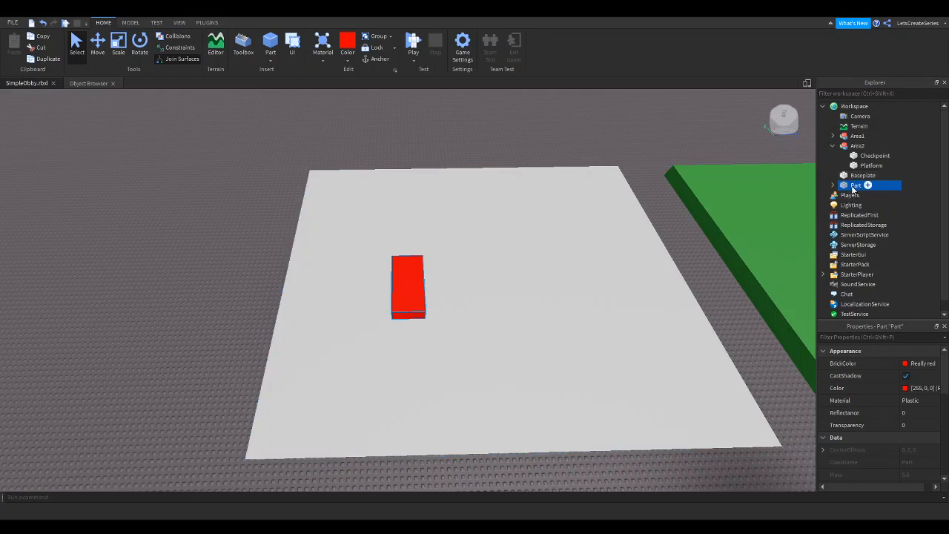
Rename the red part KillPart and move it into the Area2 model.
{"action": "double_click", "coordinate": [852, 189]}
{"action": "type", "text": "Kill"}
{"action": "key", "text": "Return"}
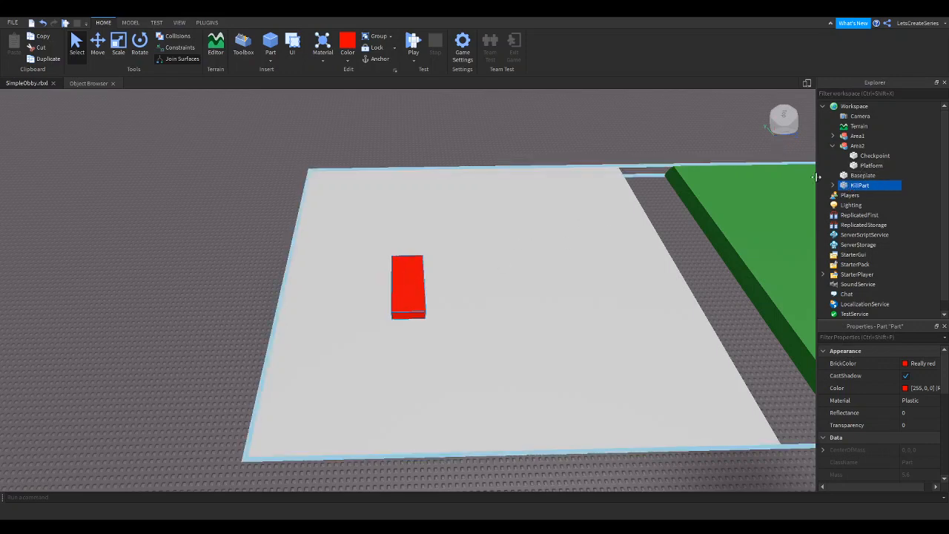
{"action": "left_click_drag", "start_coordinate": [843, 188], "coordinate": [854, 146]}
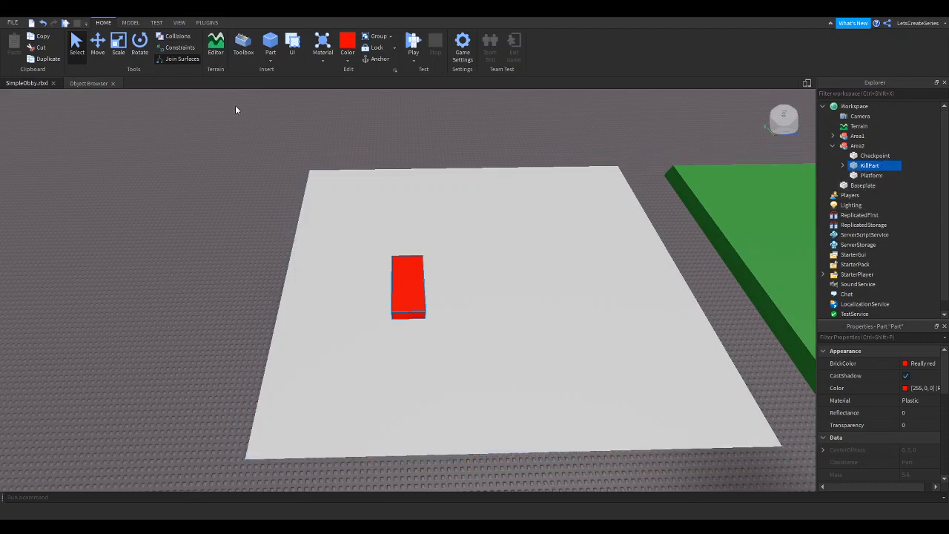
Scale the KillPart wider into a roughly square shape and reduce its height to a thin slab.
{"action": "key", "text": "ctrl+3"}
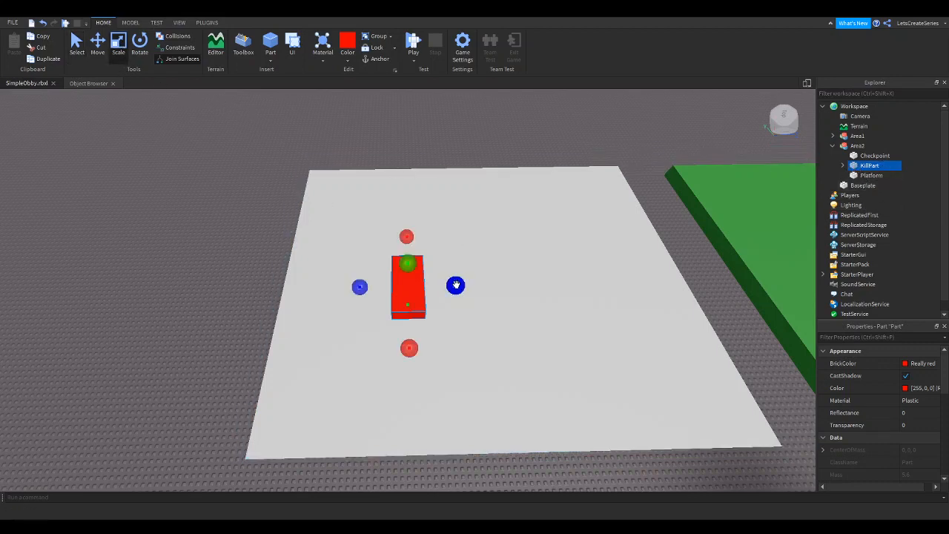
{"action": "left_click_drag", "start_coordinate": [455, 285], "coordinate": [503, 285]}
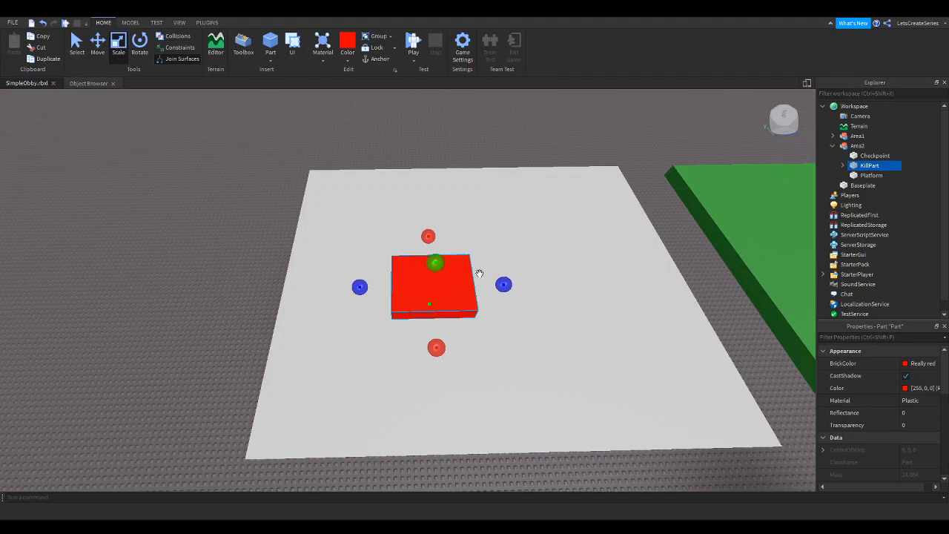
{"action": "right_click_drag", "start_coordinate": [492, 282], "coordinate": [491, 282]}
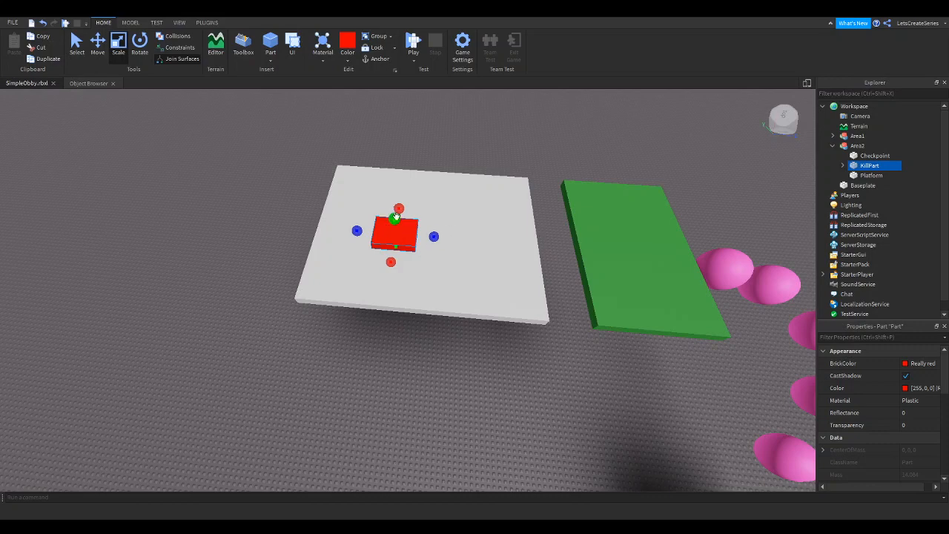
{"action": "left_click_drag", "start_coordinate": [394, 219], "coordinate": [392, 223]}
{"action": "middle_click_drag", "start_coordinate": [392, 223], "coordinate": [435, 241]}
{"action": "scroll", "coordinate": [434, 240], "scroll_direction": "up", "scroll_amount": 4}
{"action": "right_click_drag", "start_coordinate": [435, 240], "coordinate": [434, 240]}
{"action": "scroll", "coordinate": [435, 240], "scroll_direction": "down", "scroll_amount": 4}
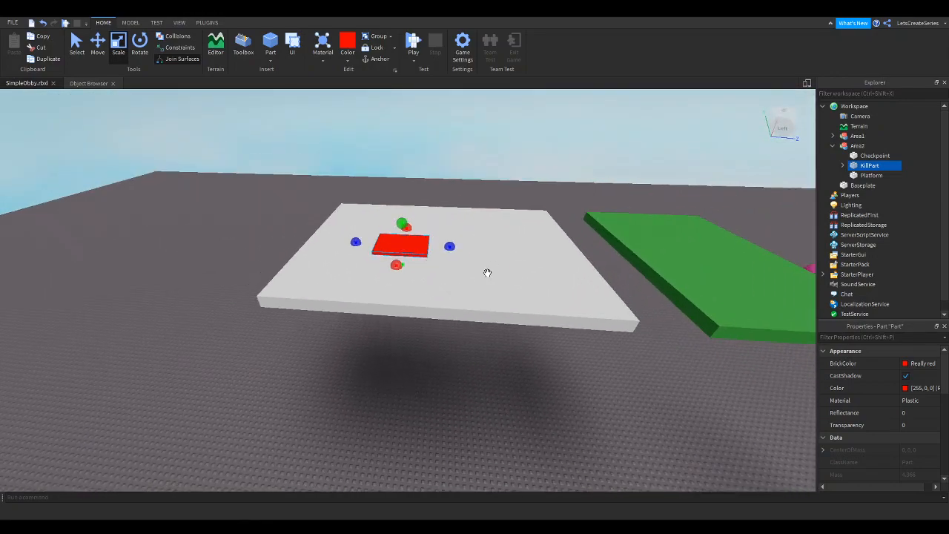
Duplicate the KillPart twice and move one copy farther along the platform and toward one long edge.
{"action": "right_click_drag", "start_coordinate": [487, 254], "coordinate": [487, 252]}
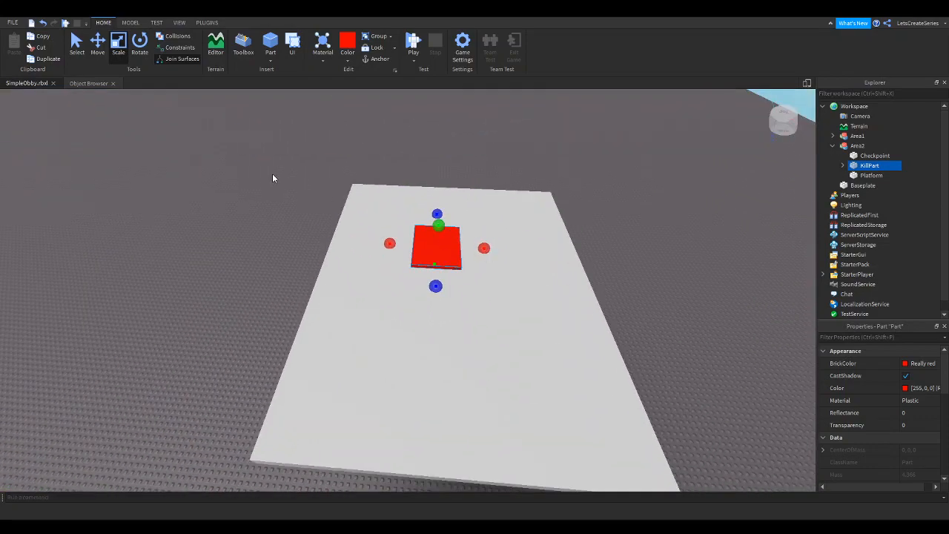
{"action": "left_click", "coordinate": [47, 59]}
{"action": "left_click", "coordinate": [47, 60]}
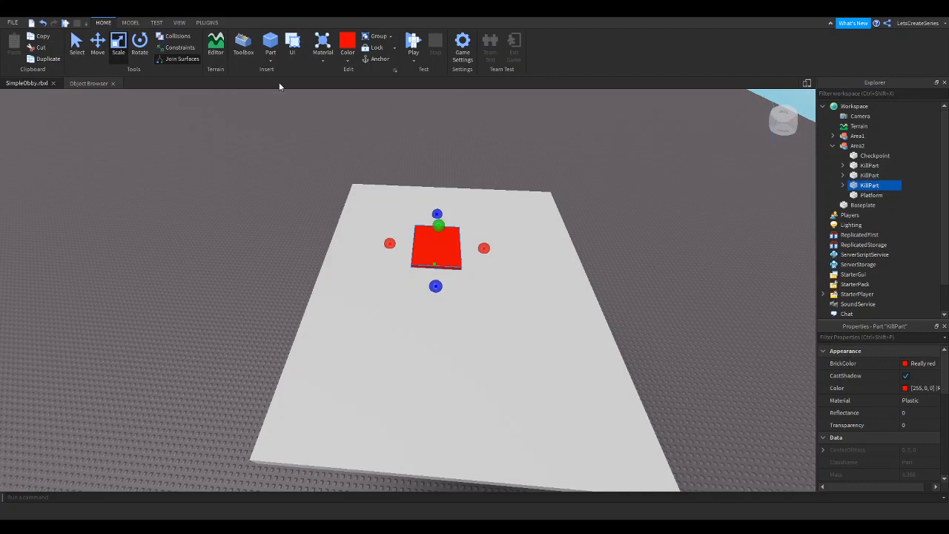
{"action": "left_click", "coordinate": [96, 45]}
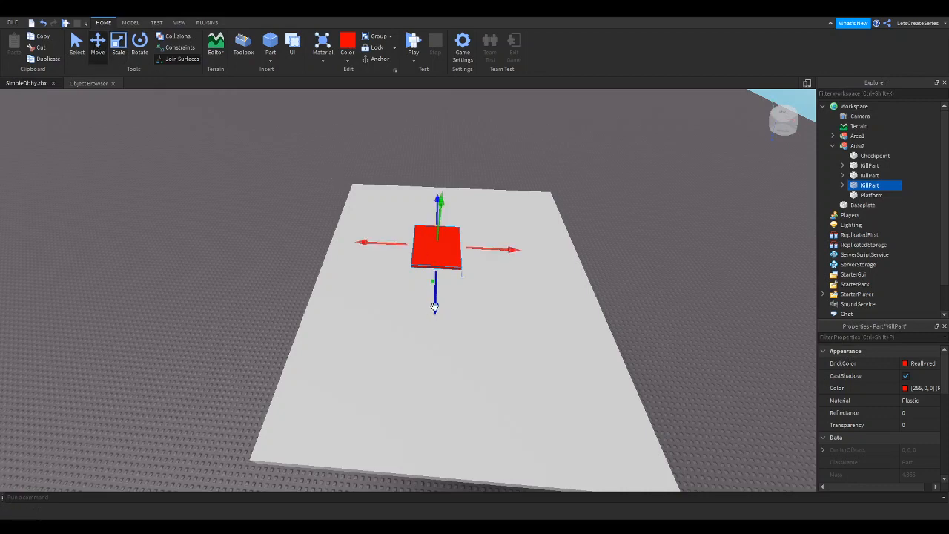
{"action": "left_click_drag", "start_coordinate": [435, 314], "coordinate": [440, 445]}
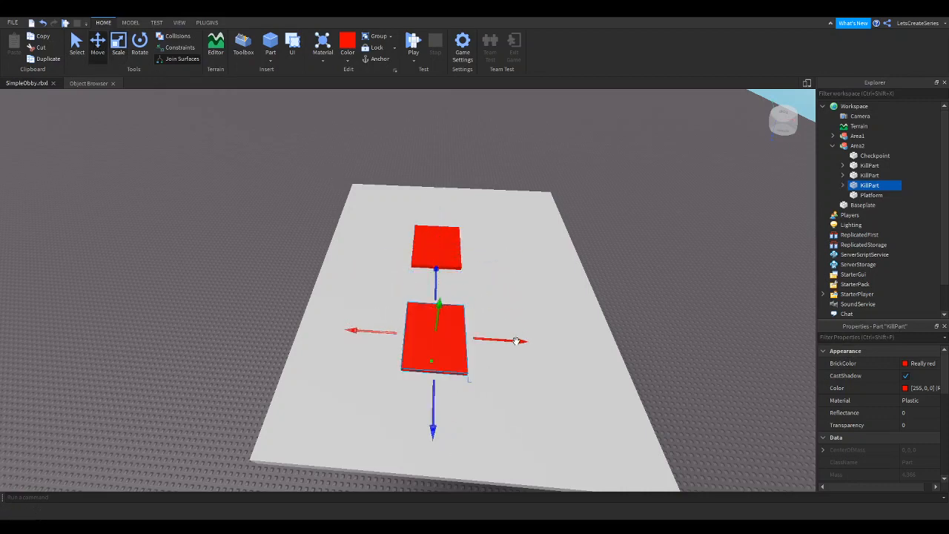
{"action": "left_click_drag", "start_coordinate": [515, 340], "coordinate": [442, 347]}
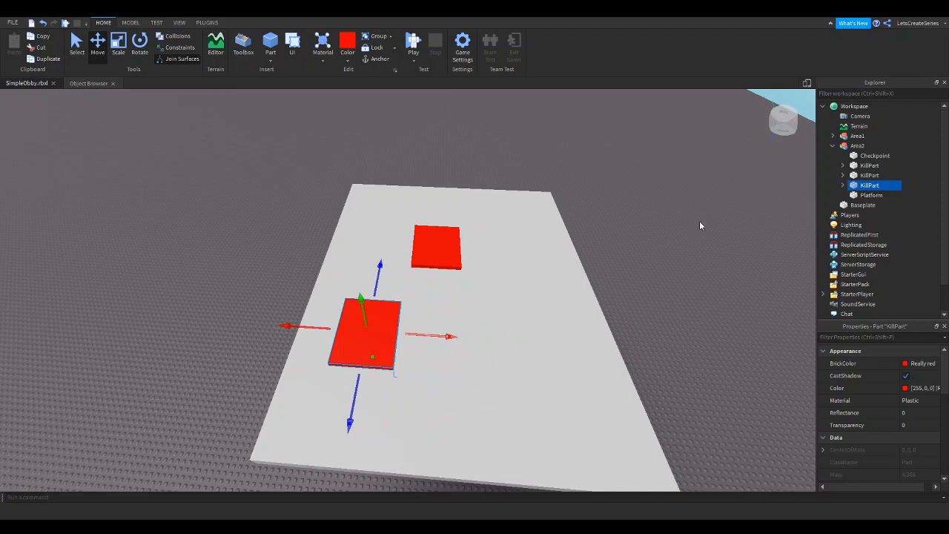
Move the second KillPart copy diagonally toward the platform's opposite long edge and shift the original toward the first copy's edge.
{"action": "left_click", "coordinate": [869, 175]}
{"action": "left_click_drag", "start_coordinate": [509, 243], "coordinate": [591, 256]}
{"action": "left_click_drag", "start_coordinate": [532, 296], "coordinate": [564, 423]}
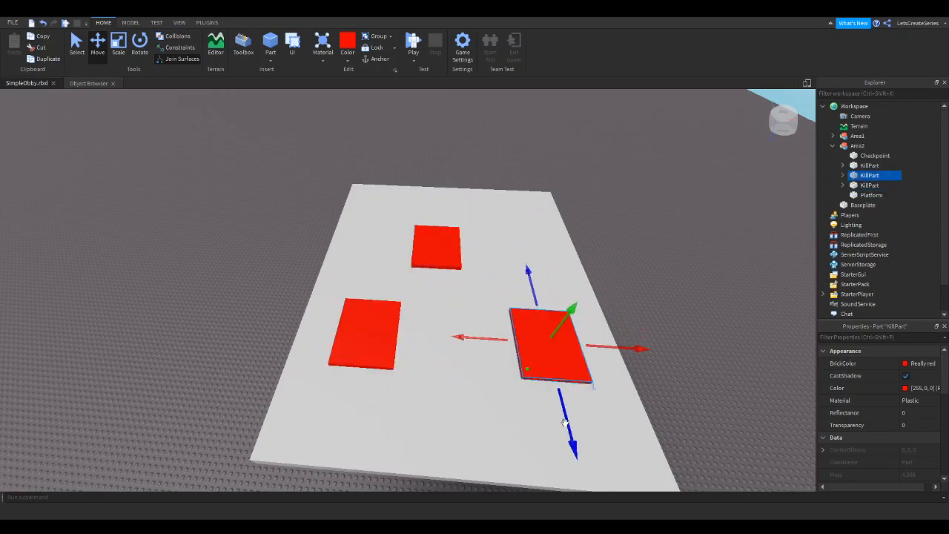
{"action": "left_click", "coordinate": [869, 165]}
{"action": "left_click_drag", "start_coordinate": [511, 250], "coordinate": [466, 254]}
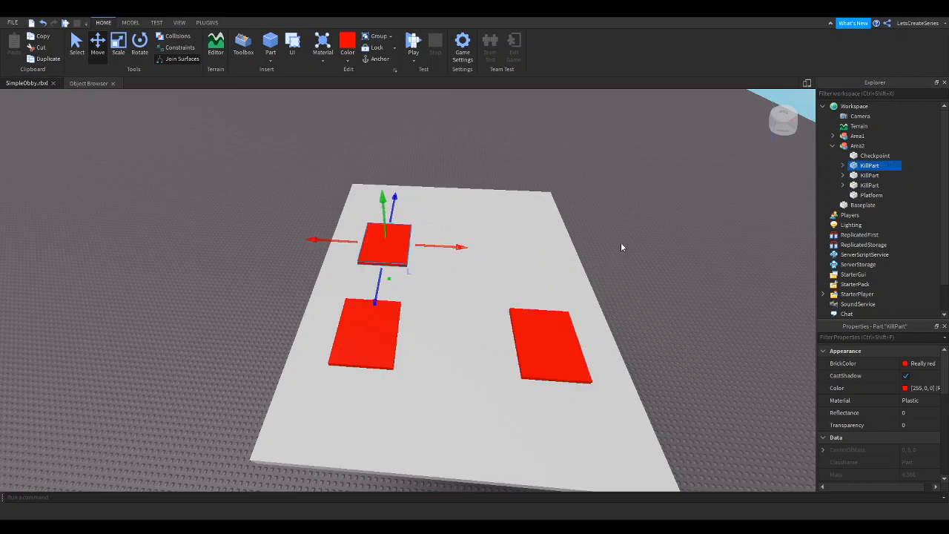
Inspect the Area2 model and the placement of its three KillParts on the platform from several angles.
{"action": "right_click_drag", "start_coordinate": [650, 235], "coordinate": [650, 239]}
{"action": "left_click", "coordinate": [857, 145]}
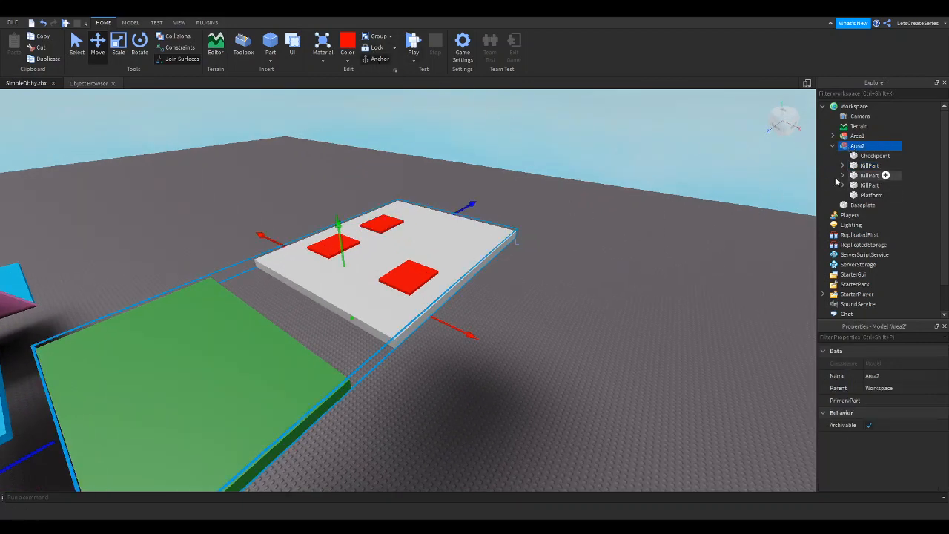
{"action": "left_click", "coordinate": [867, 165]}
{"action": "left_click", "coordinate": [867, 175]}
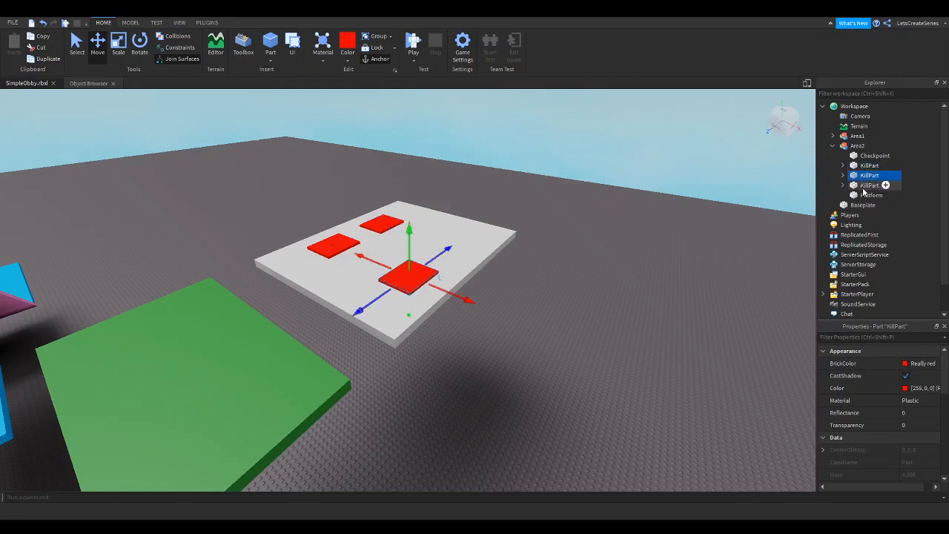
{"action": "left_click", "coordinate": [865, 188]}
{"action": "right_click_drag", "start_coordinate": [607, 274], "coordinate": [606, 274]}
{"action": "key", "text": "w"}
{"action": "key", "text": "s"}
{"action": "key", "text": "w"}
{"action": "key", "text": "s"}
{"action": "key", "text": "d"}
{"action": "key", "text": "s"}
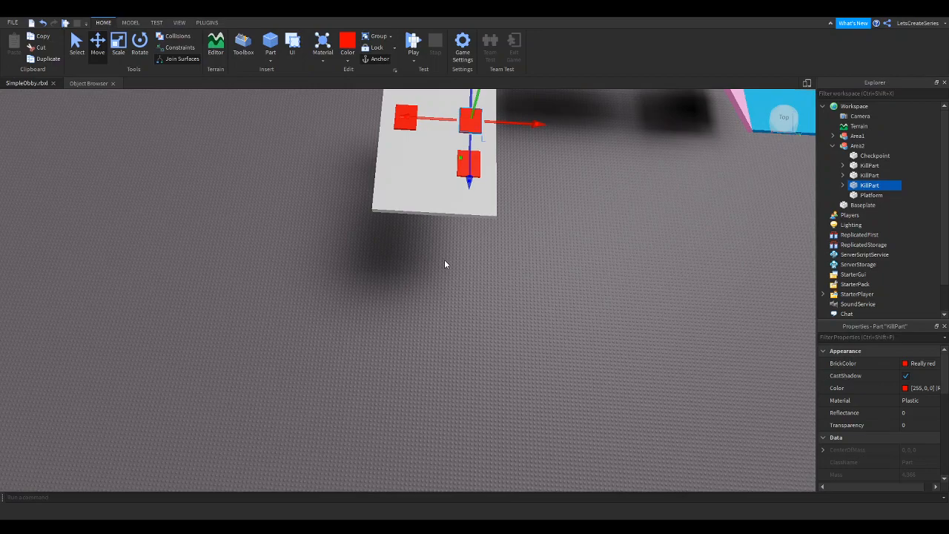
{"action": "key", "text": "w"}
{"action": "right_click_drag", "start_coordinate": [445, 260], "coordinate": [444, 259]}
{"action": "key", "text": "s"}
{"action": "key", "text": "d"}
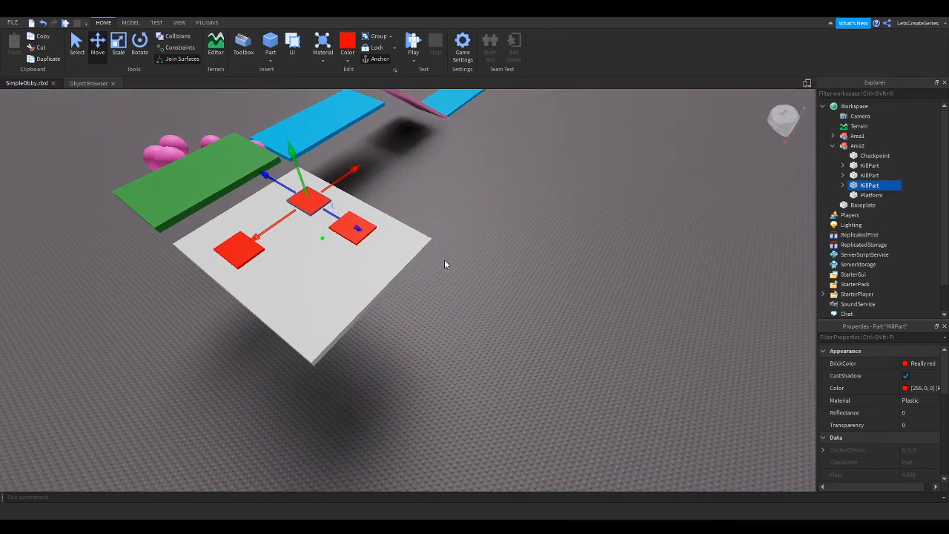
{"action": "right_click_drag", "start_coordinate": [445, 261], "coordinate": [445, 264]}
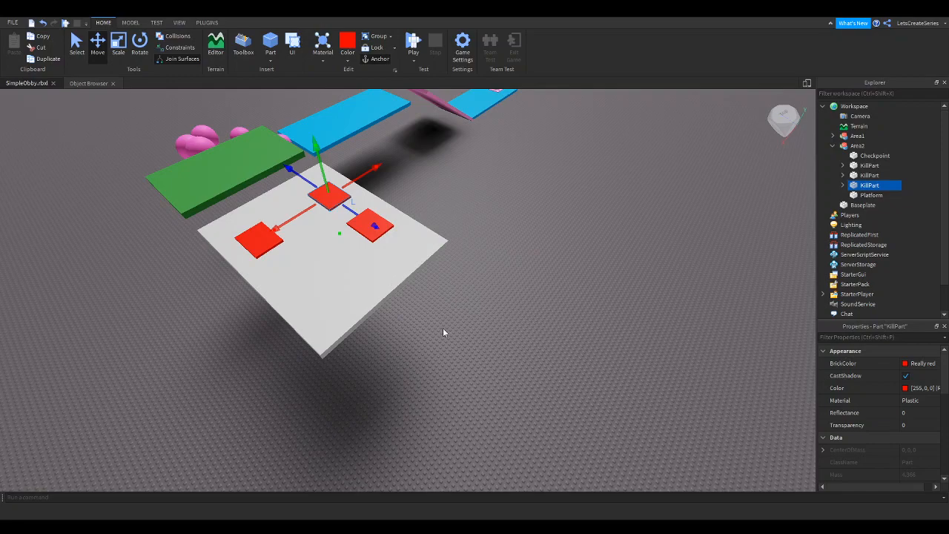
Duplicate the gray platform and move the copy past its far end, leaving a small gap between them.
{"action": "right_click_drag", "start_coordinate": [444, 329], "coordinate": [444, 328]}
{"action": "left_click", "coordinate": [410, 254]}
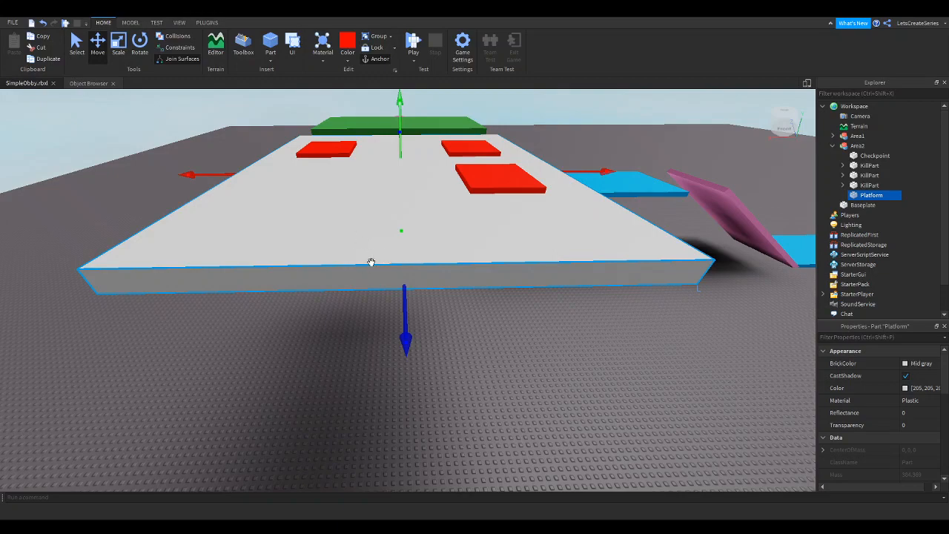
{"action": "left_click", "coordinate": [43, 60]}
{"action": "right_click_drag", "start_coordinate": [162, 324], "coordinate": [162, 325]}
{"action": "scroll", "coordinate": [162, 324], "scroll_direction": "down", "scroll_amount": 5}
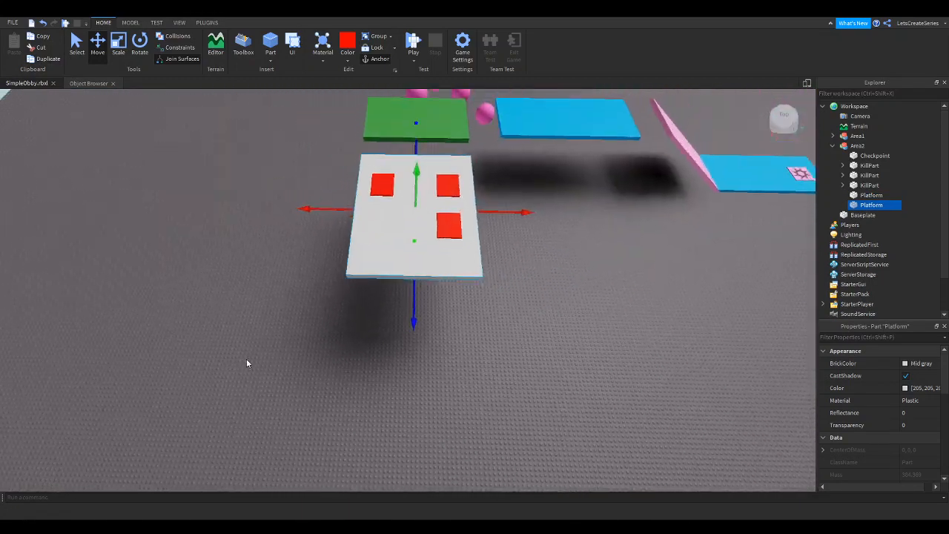
{"action": "left_click_drag", "start_coordinate": [423, 317], "coordinate": [417, 510]}
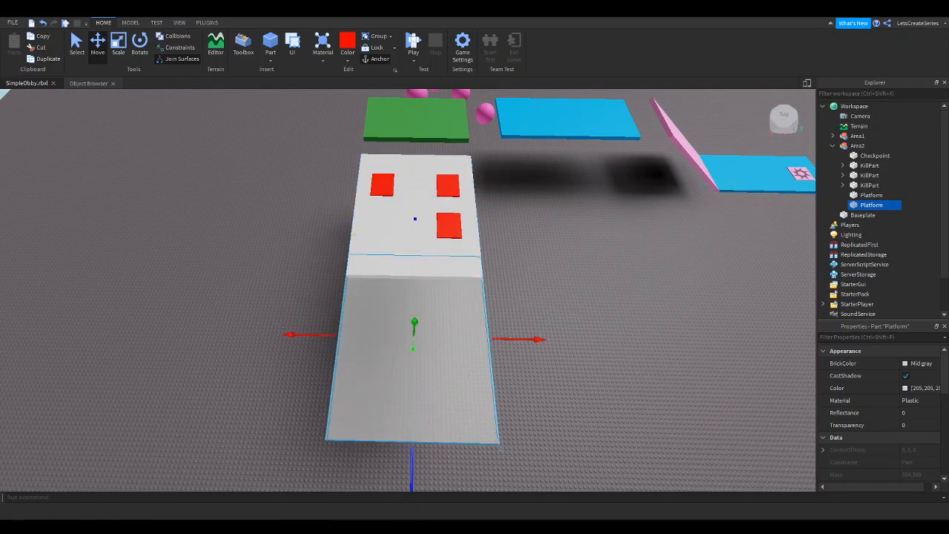
{"action": "left_click_drag", "start_coordinate": [417, 221], "coordinate": [416, 260]}
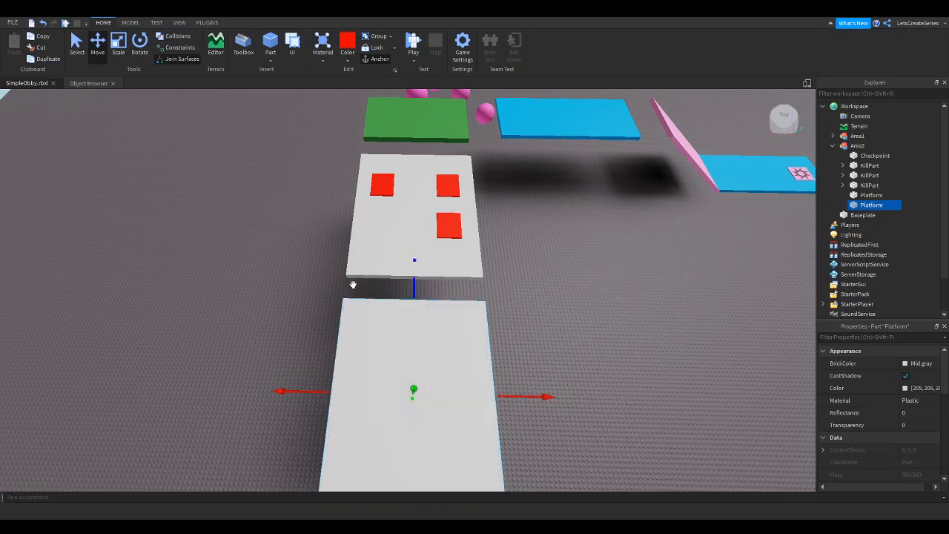
Color the duplicated platform Electric blue and rename it MovingPlatform.
{"action": "right_click_drag", "start_coordinate": [293, 292], "coordinate": [292, 277]}
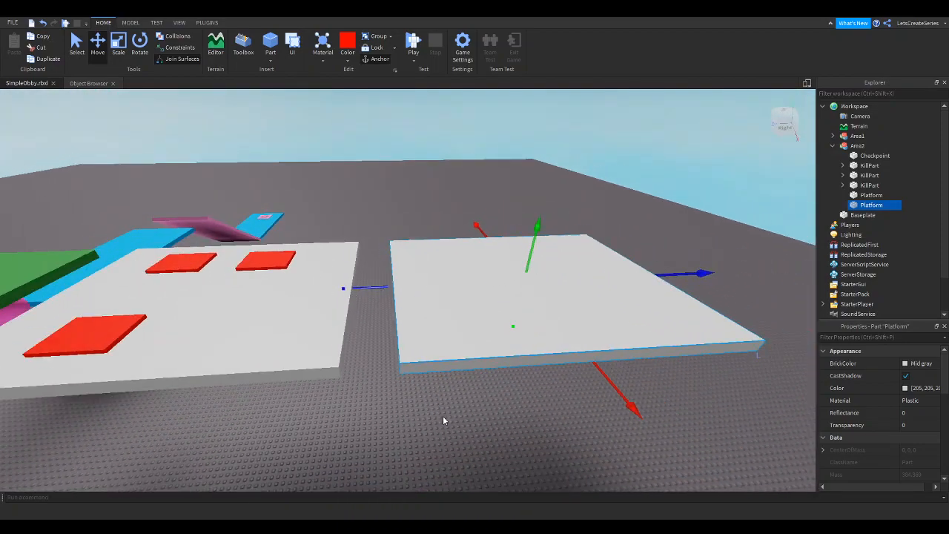
{"action": "right_click_drag", "start_coordinate": [446, 417], "coordinate": [446, 416]}
{"action": "key", "text": "s"}
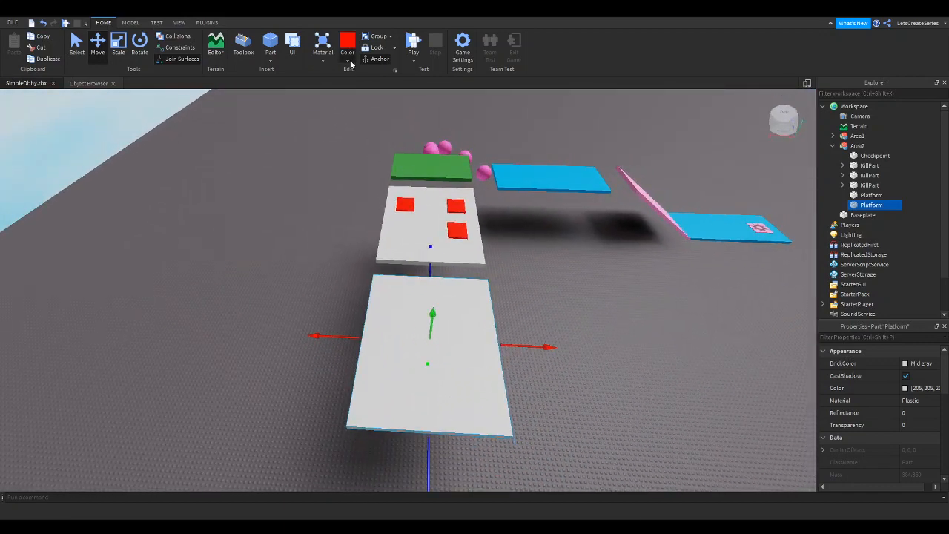
{"action": "left_click", "coordinate": [447, 118]}
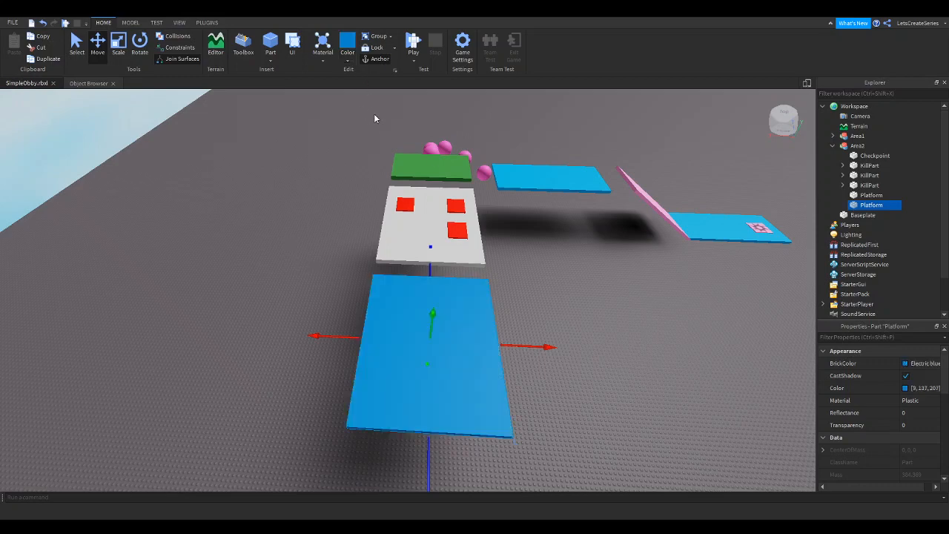
{"action": "double_click", "coordinate": [868, 205]}
{"action": "type", "text": "MovingPlatform"}
{"action": "key", "text": "Return"}
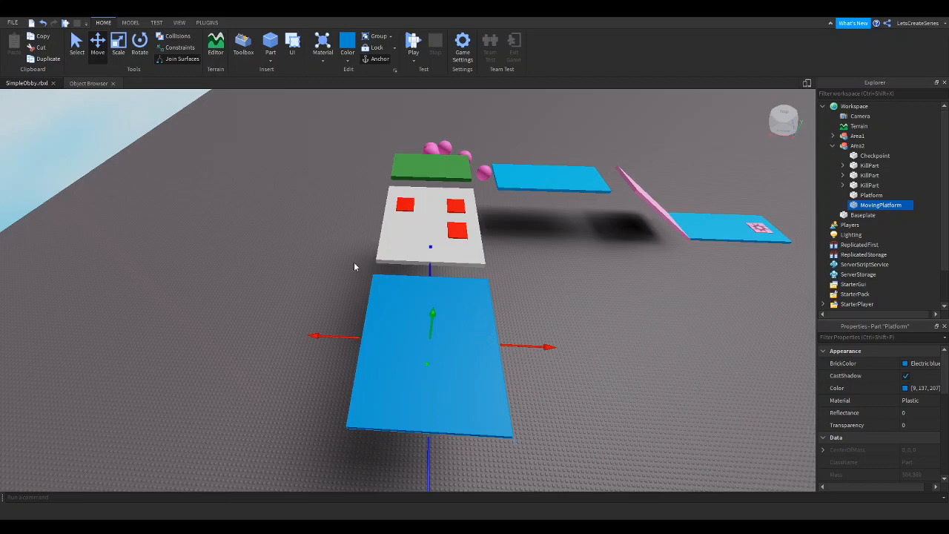
Scale MovingPlatform down along its length and width to a small square near one corner of the gray platform's end.
{"action": "left_click", "coordinate": [119, 46]}
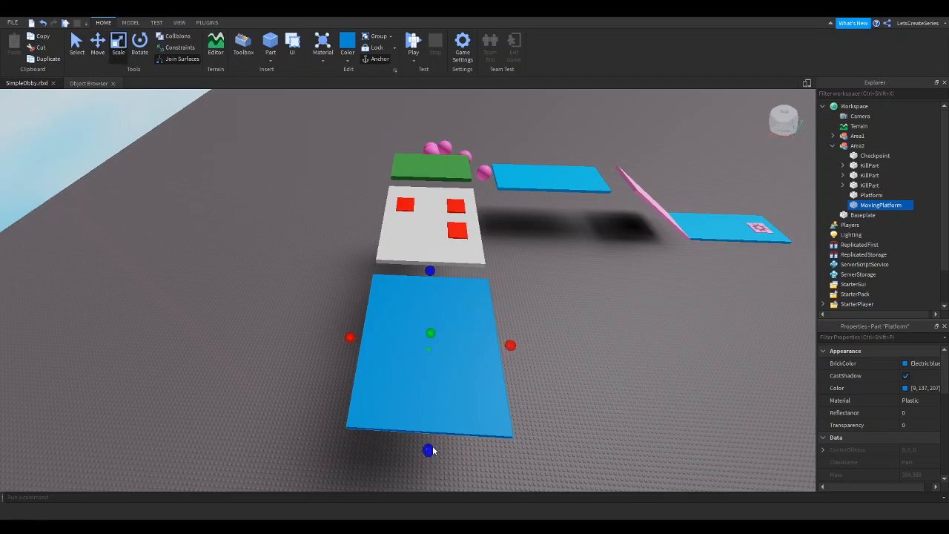
{"action": "left_click_drag", "start_coordinate": [430, 449], "coordinate": [428, 333]}
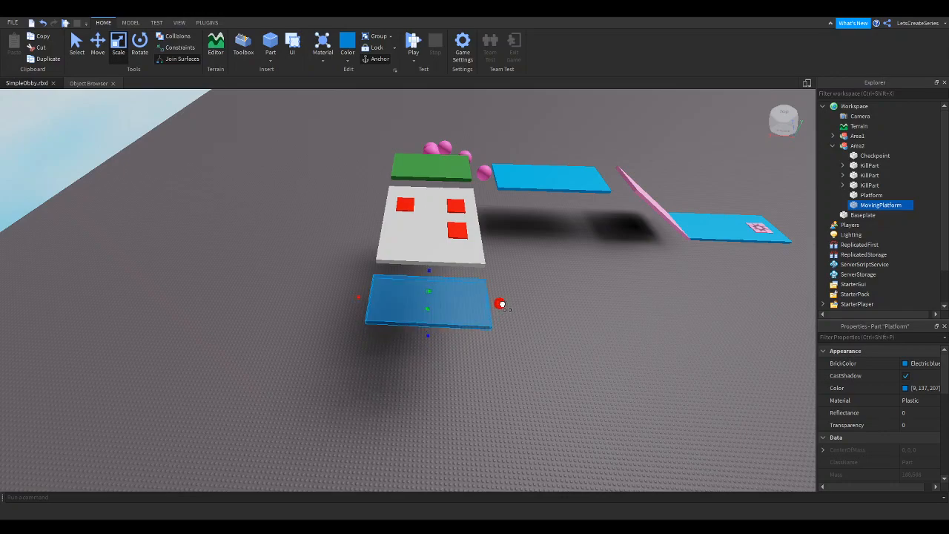
{"action": "left_click_drag", "start_coordinate": [500, 303], "coordinate": [439, 306]}
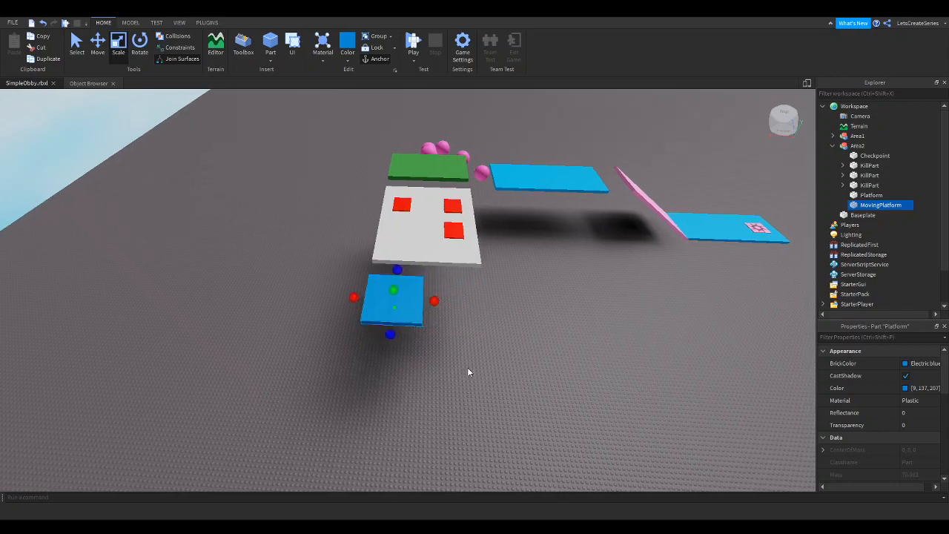
{"action": "right_click_drag", "start_coordinate": [467, 367], "coordinate": [468, 367]}
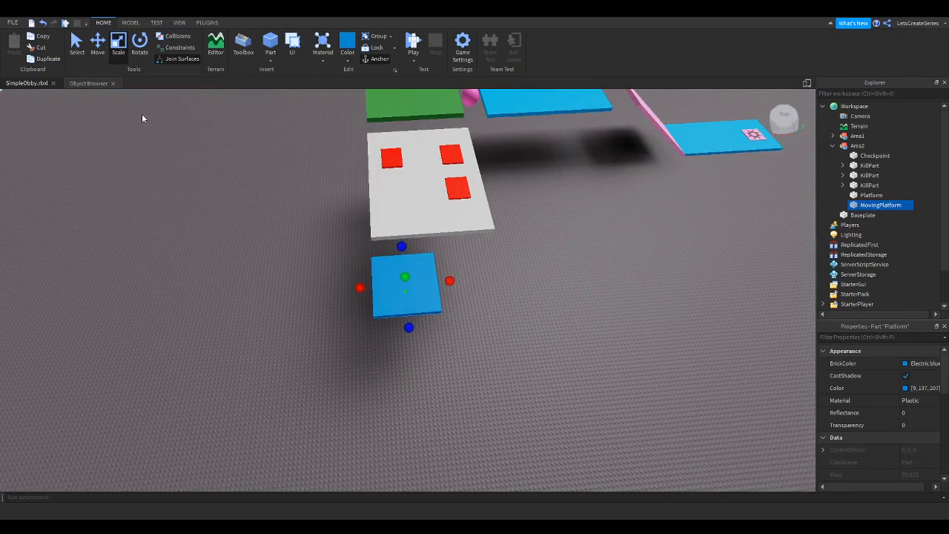
Duplicate MovingPlatform twice and move the copies to opposite sides of the original, leaving a wider gap on one side.
{"action": "left_click", "coordinate": [48, 59]}
{"action": "left_click", "coordinate": [48, 60]}
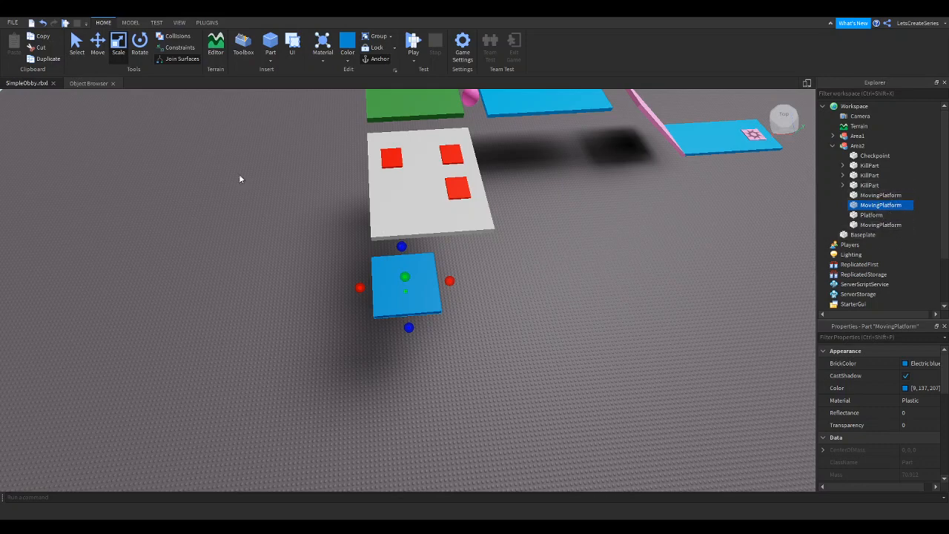
{"action": "left_click", "coordinate": [99, 43]}
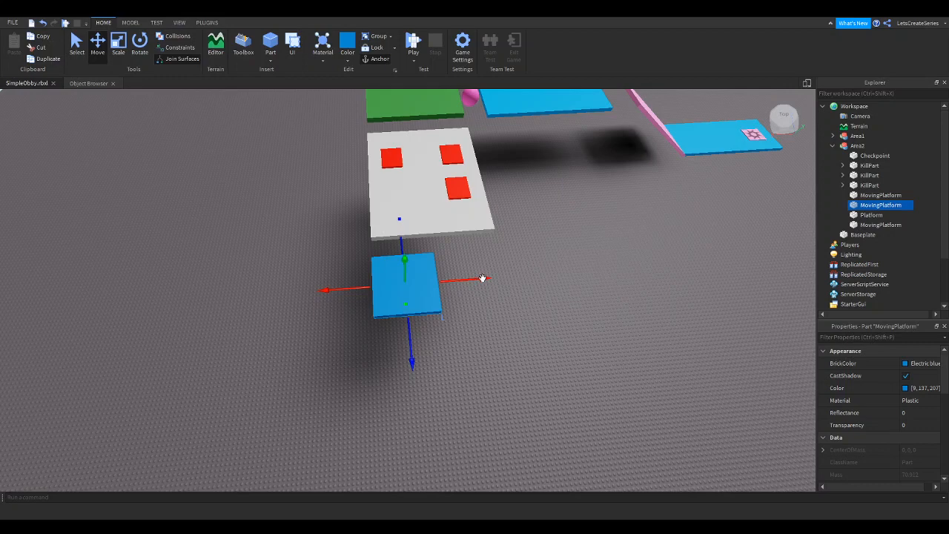
{"action": "left_click_drag", "start_coordinate": [480, 278], "coordinate": [392, 276]}
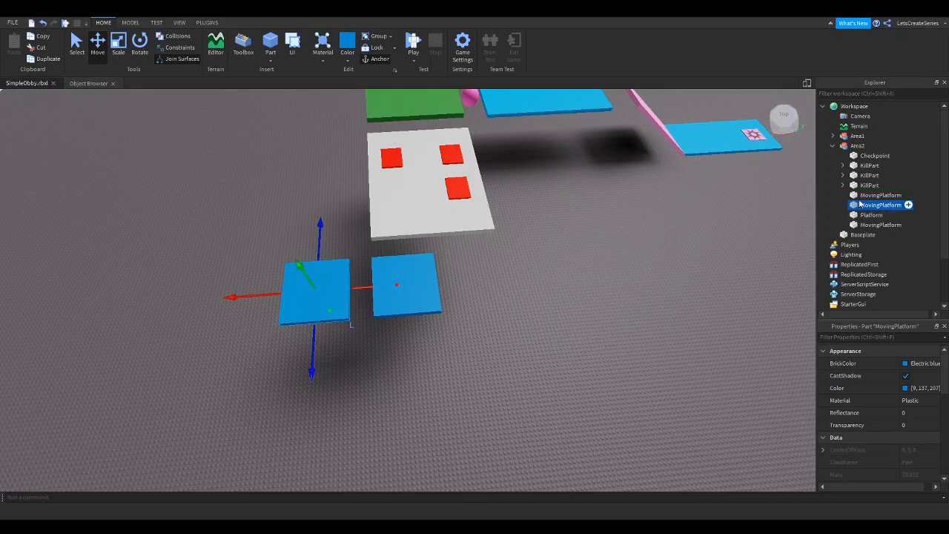
{"action": "left_click", "coordinate": [903, 194]}
{"action": "left_click_drag", "start_coordinate": [484, 279], "coordinate": [632, 267]}
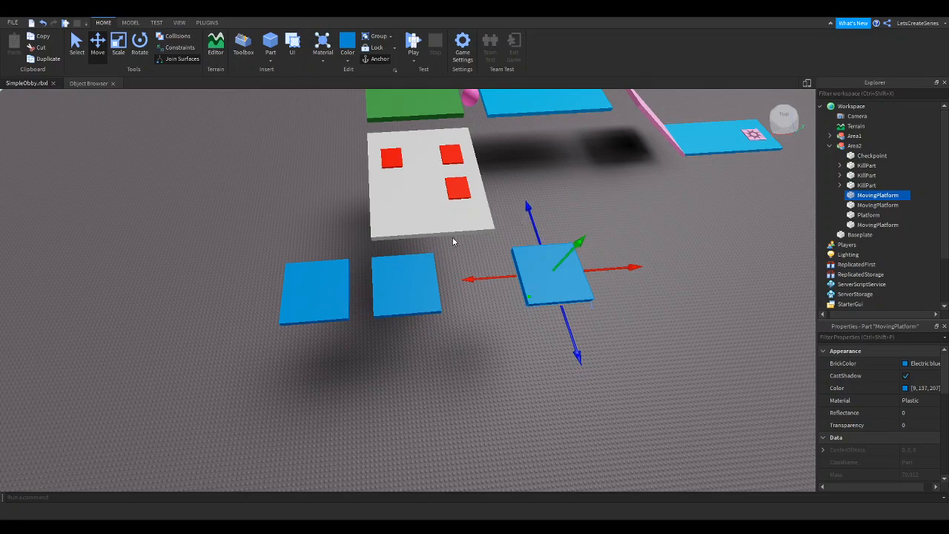
Rename the platform copy on the left, seen looking out from the gray platform, as LeftSide.
{"action": "right_click_drag", "start_coordinate": [485, 341], "coordinate": [484, 340]}
{"action": "key", "text": "w"}
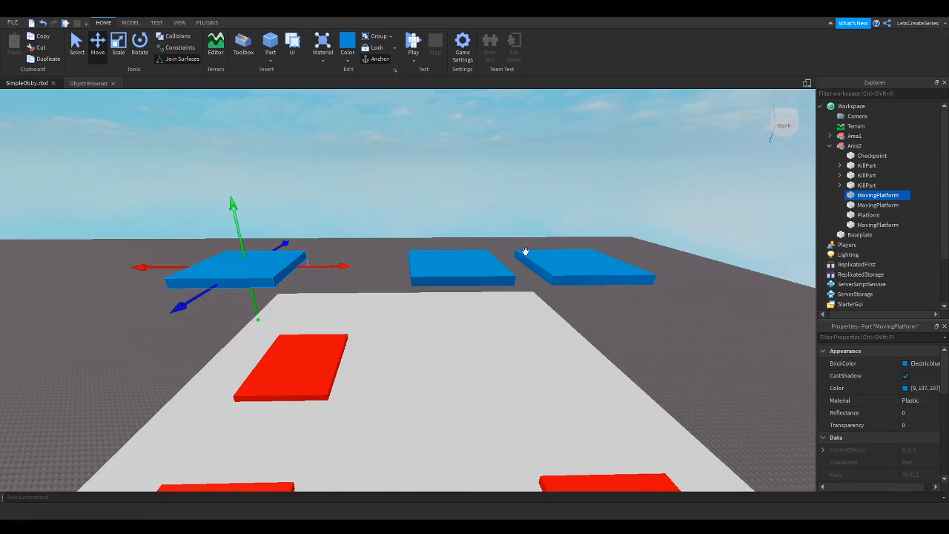
{"action": "double_click", "coordinate": [883, 195]}
{"action": "type", "text": "LeftSide"}
{"action": "key", "text": "Return"}
Rename the platform copy on the opposite side of the middle platform as RightSide.
{"action": "left_click", "coordinate": [577, 264]}
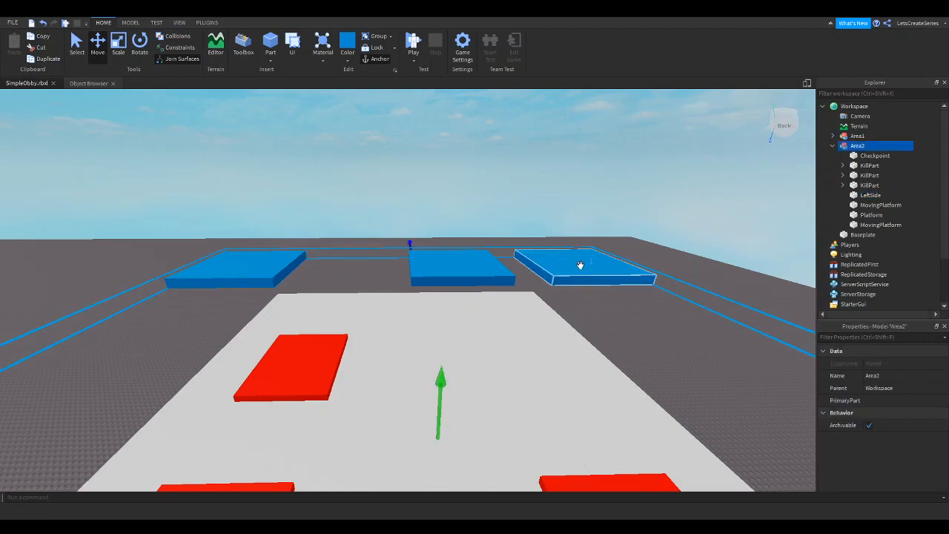
{"action": "left_click", "coordinate": [578, 265]}
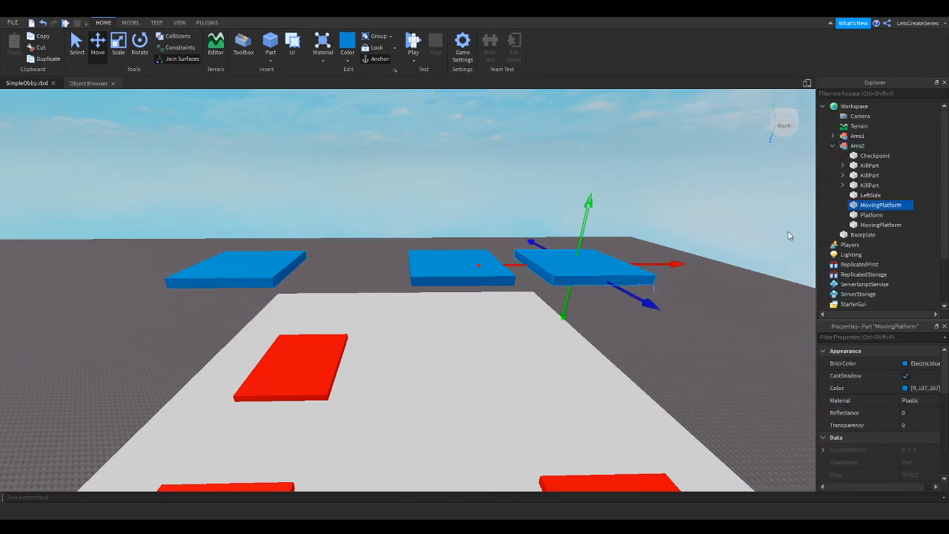
{"action": "left_click", "coordinate": [868, 205]}
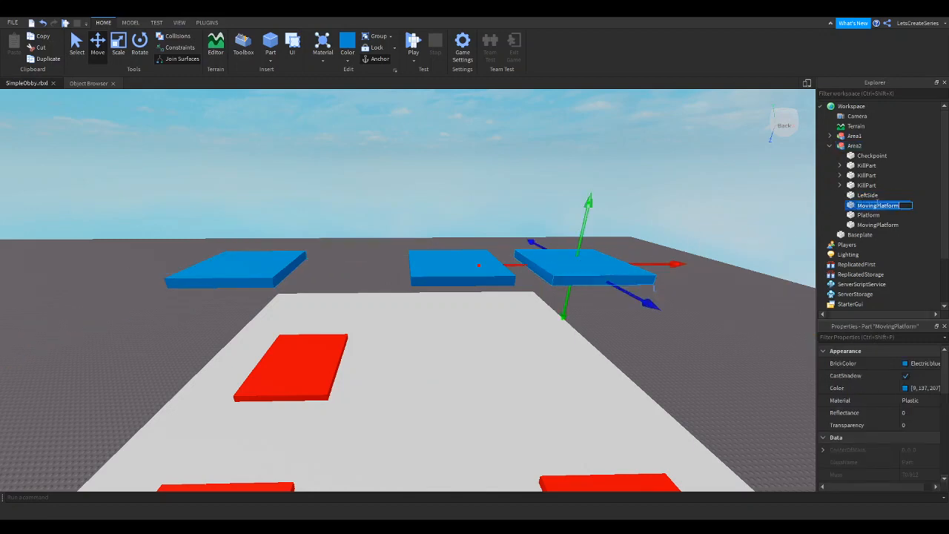
{"action": "type", "text": "RightSide"}
{"action": "key", "text": "Return"}
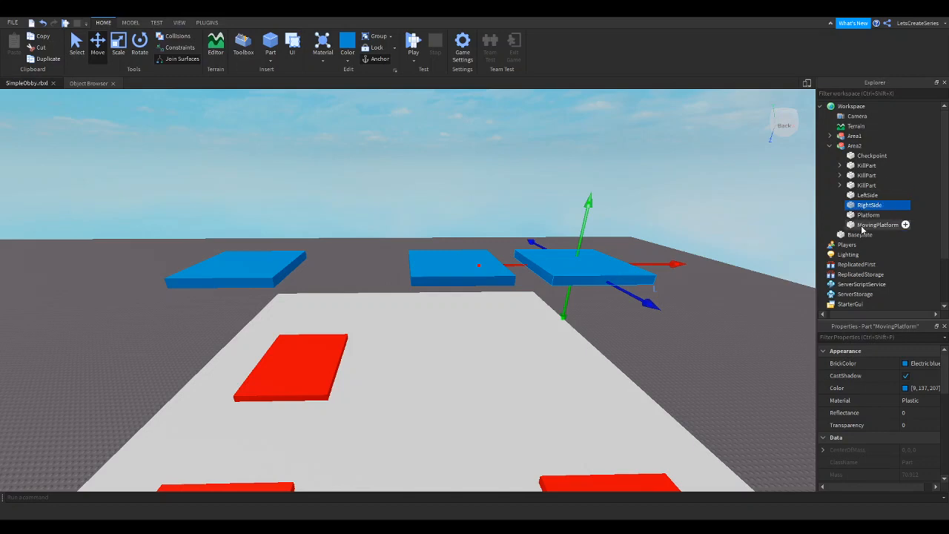
Group RightSide into a new model inside Area2 and name the model MovingPlatformModel.
{"action": "left_click", "coordinate": [379, 39]}
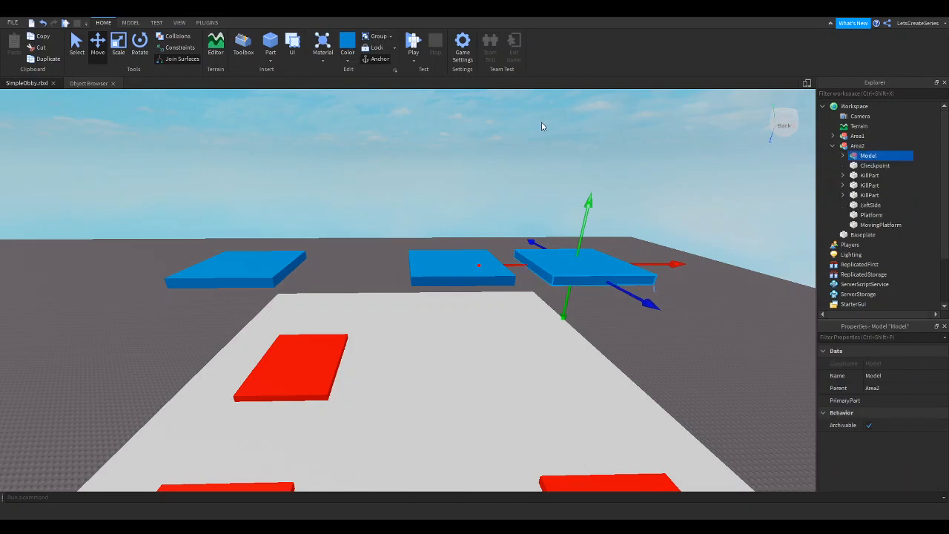
{"action": "left_click", "coordinate": [843, 157]}
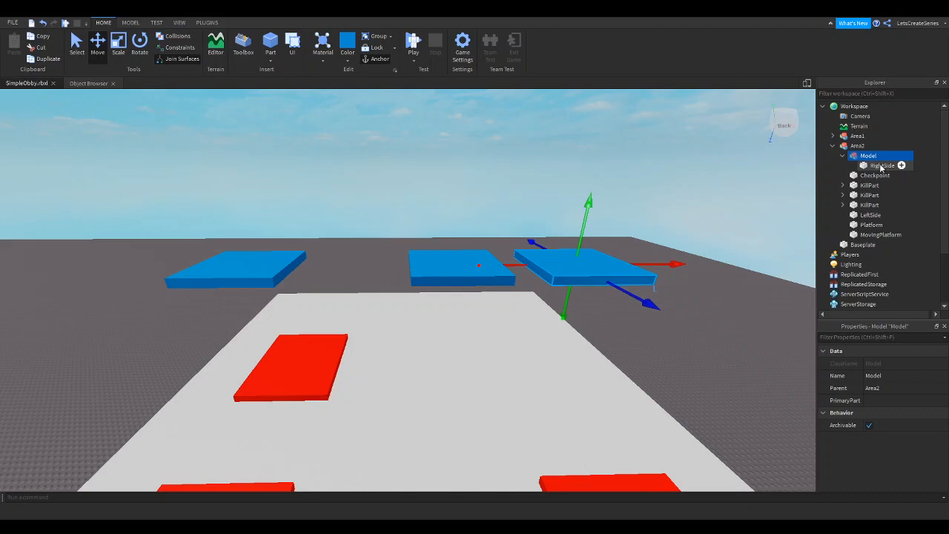
{"action": "left_click", "coordinate": [869, 156]}
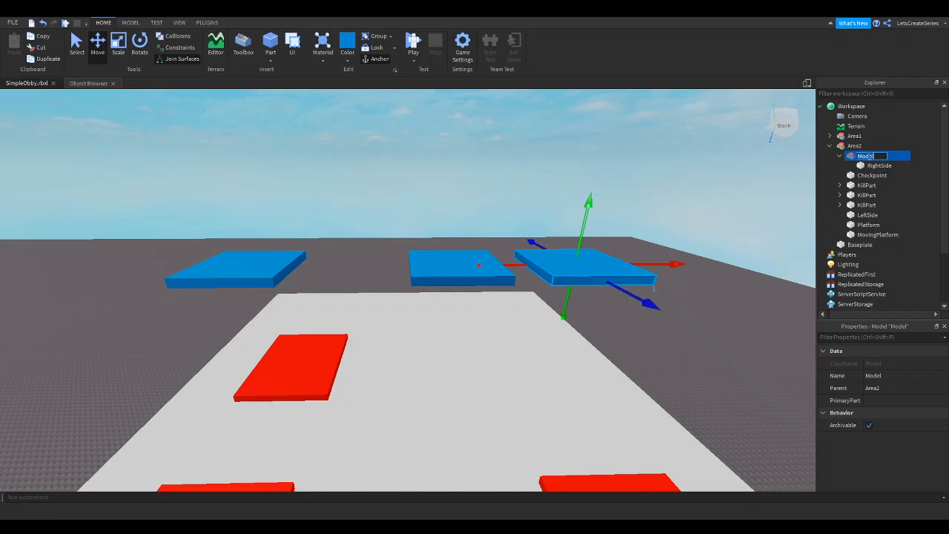
{"action": "type", "text": "MovingPlatformModel"}
{"action": "key", "text": "Return"}
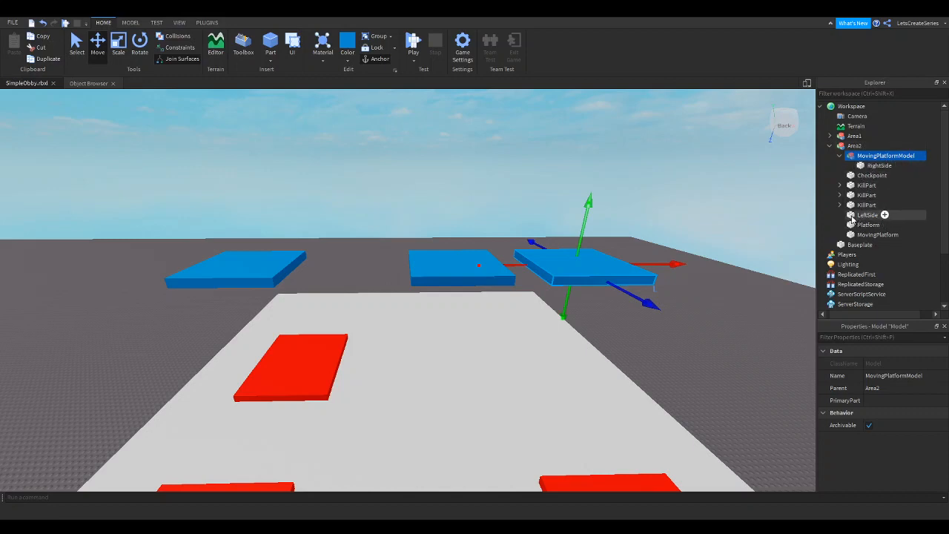
Move the LeftSide and MovingPlatform parts into MovingPlatformModel and collapse the model.
{"action": "left_click_drag", "start_coordinate": [852, 216], "coordinate": [872, 156]}
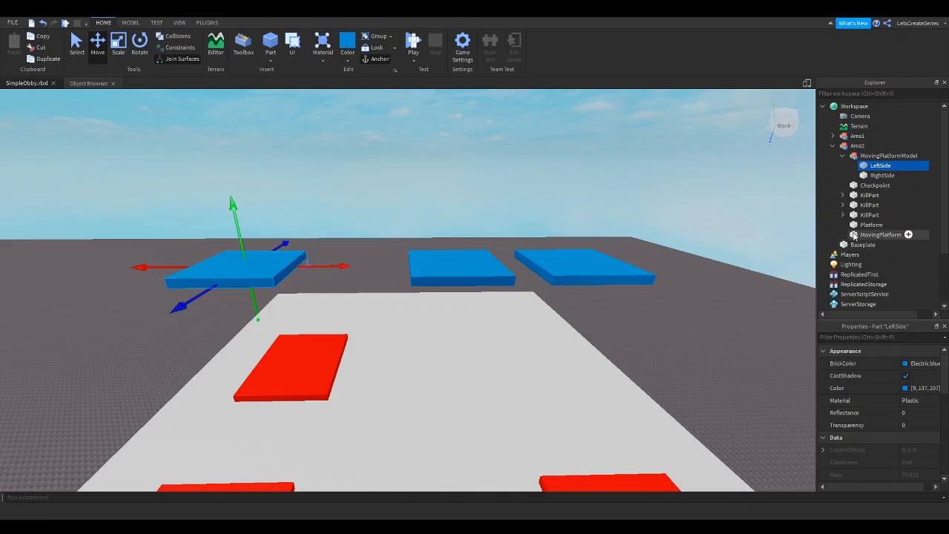
{"action": "left_click_drag", "start_coordinate": [853, 236], "coordinate": [870, 155]}
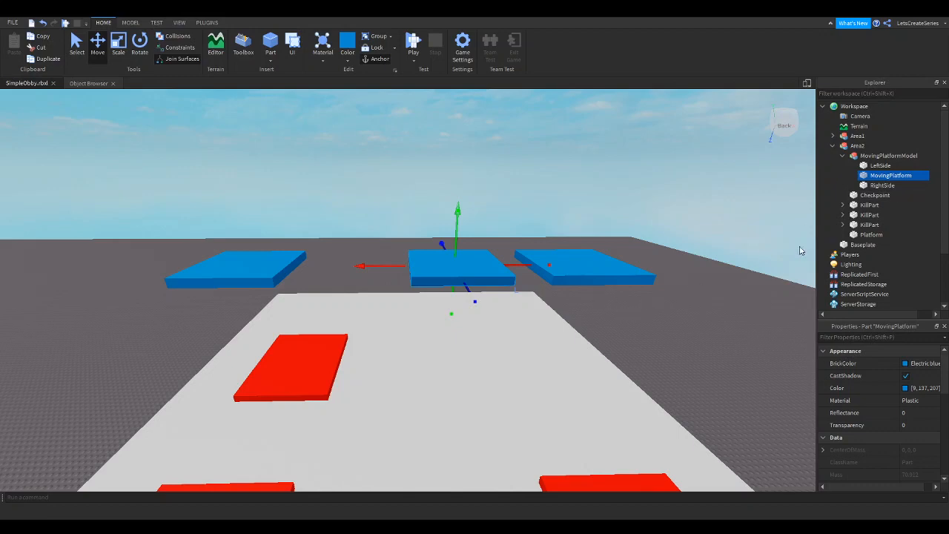
{"action": "left_click", "coordinate": [843, 157]}
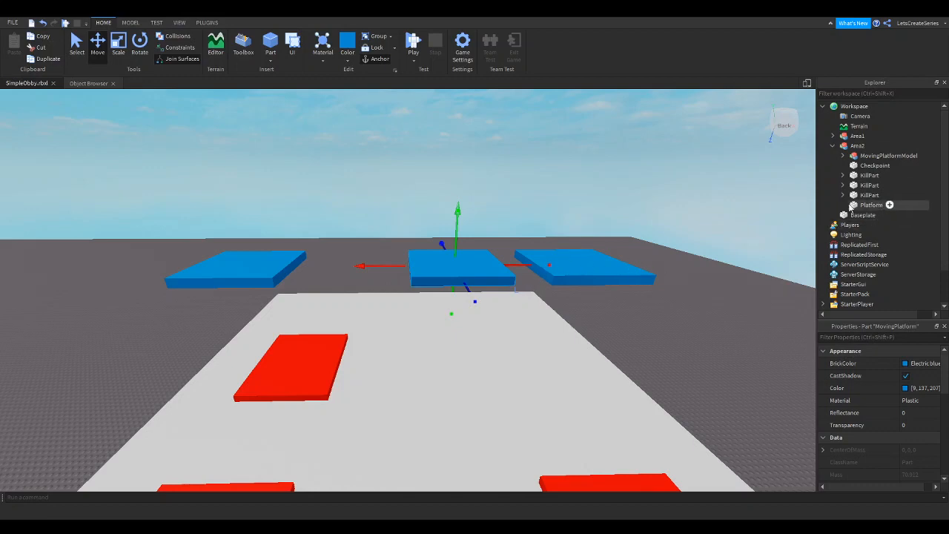
Duplicate MovingPlatformModel twice and move the copies away from the gray platform to form evenly spaced second and third rows.
{"action": "left_click", "coordinate": [855, 157]}
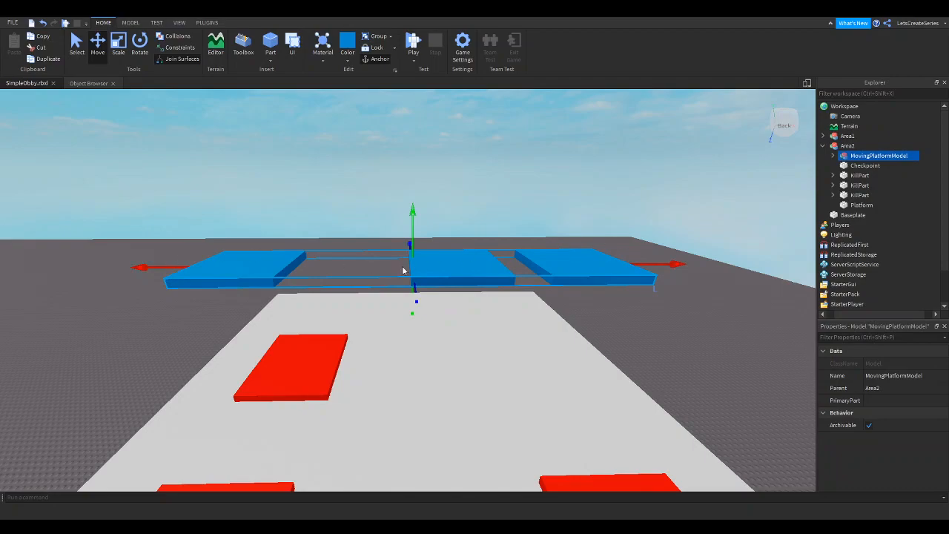
{"action": "right_click_drag", "start_coordinate": [659, 340], "coordinate": [665, 349]}
{"action": "key", "text": "w"}
{"action": "key", "text": "s"}
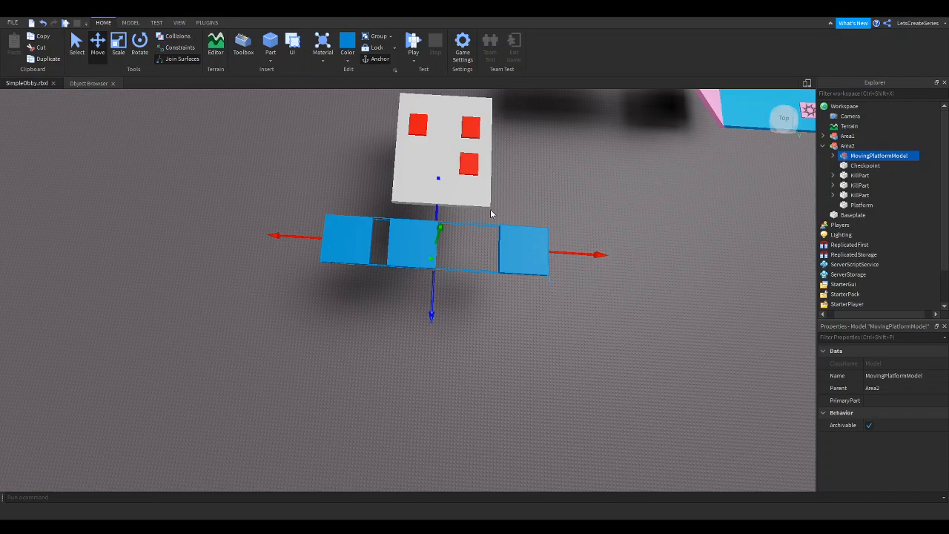
{"action": "left_click", "coordinate": [46, 60]}
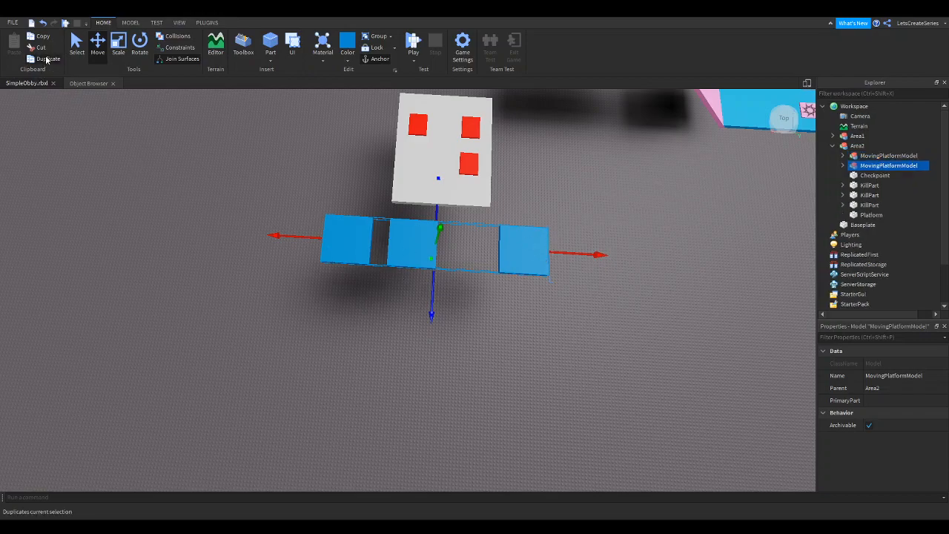
{"action": "left_click", "coordinate": [47, 59]}
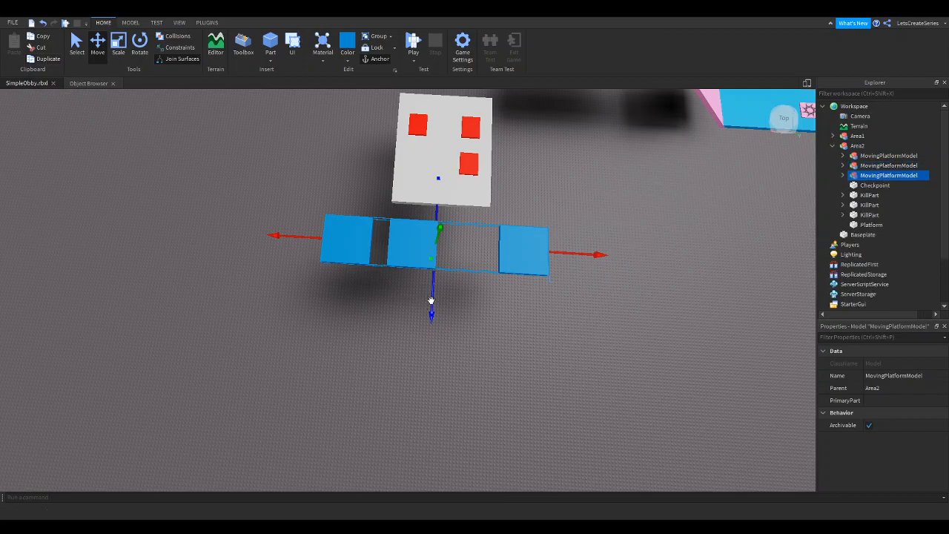
{"action": "left_click_drag", "start_coordinate": [430, 300], "coordinate": [420, 380]}
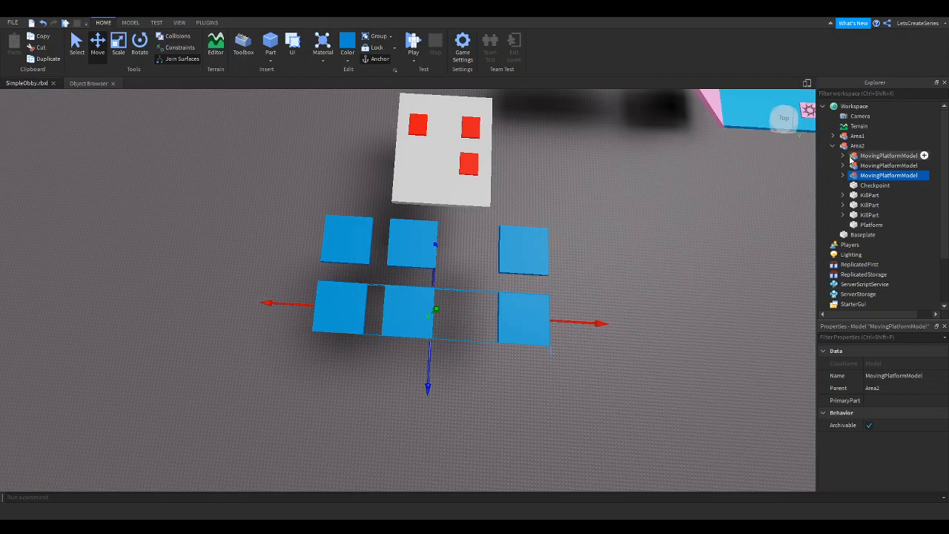
{"action": "left_click", "coordinate": [878, 166]}
{"action": "left_click_drag", "start_coordinate": [435, 283], "coordinate": [434, 435]}
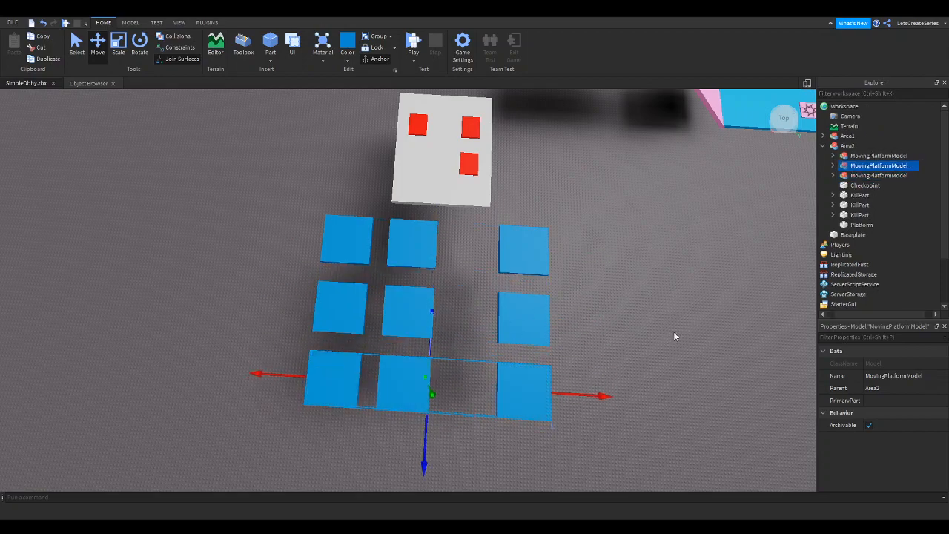
Duplicate Area2's green Checkpoint and move the copy just past the last row of blue platforms.
{"action": "left_click", "coordinate": [627, 359]}
{"action": "right_click_drag", "start_coordinate": [625, 331], "coordinate": [624, 334]}
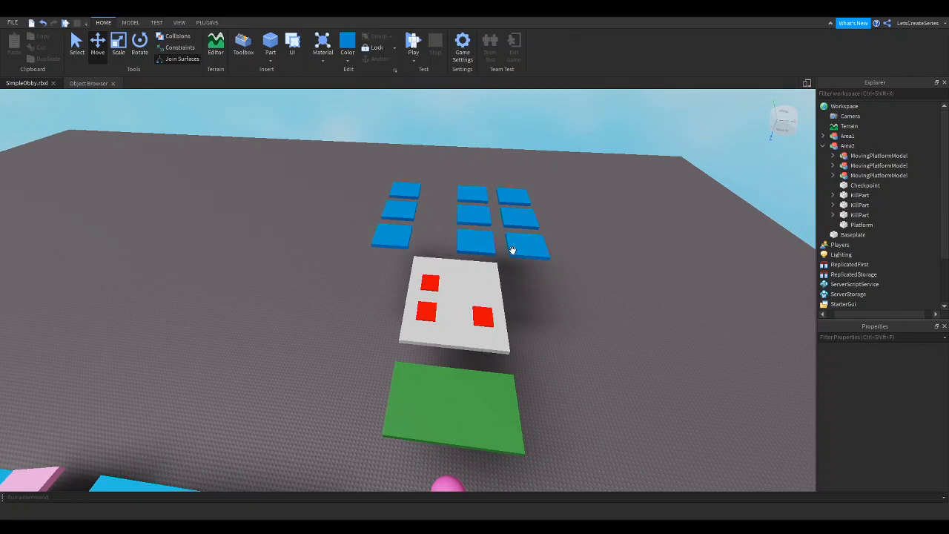
{"action": "right_click_drag", "start_coordinate": [574, 319], "coordinate": [575, 319]}
{"action": "key", "text": "w"}
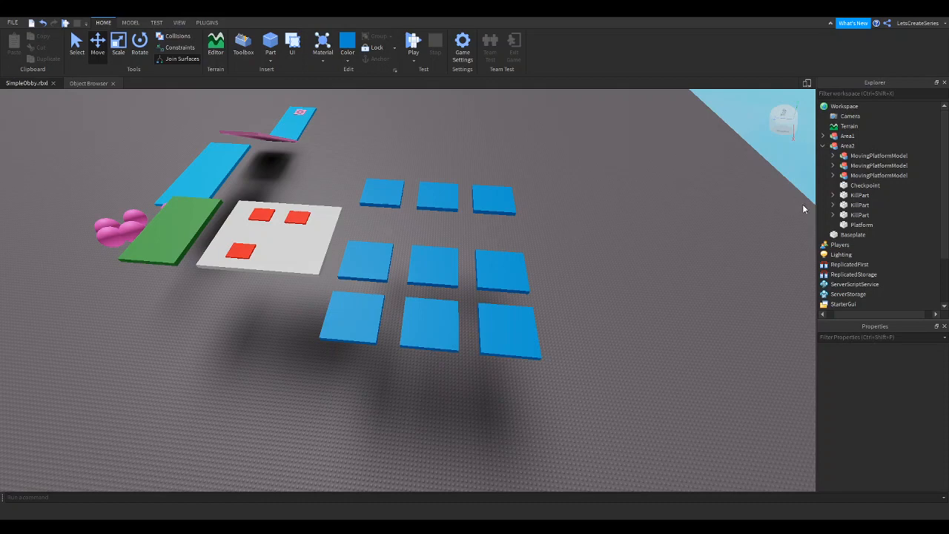
{"action": "left_click", "coordinate": [882, 186]}
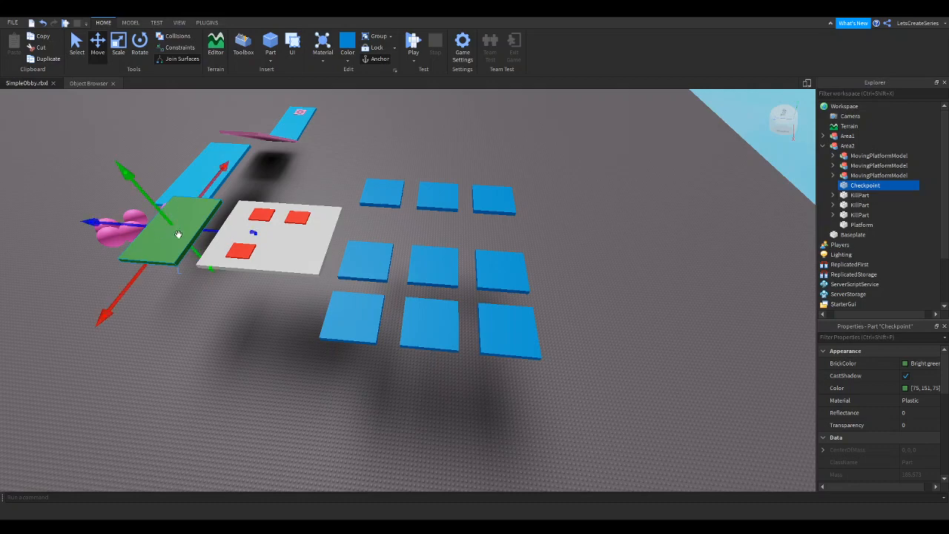
{"action": "left_click", "coordinate": [42, 64]}
{"action": "left_click_drag", "start_coordinate": [93, 223], "coordinate": [498, 240]}
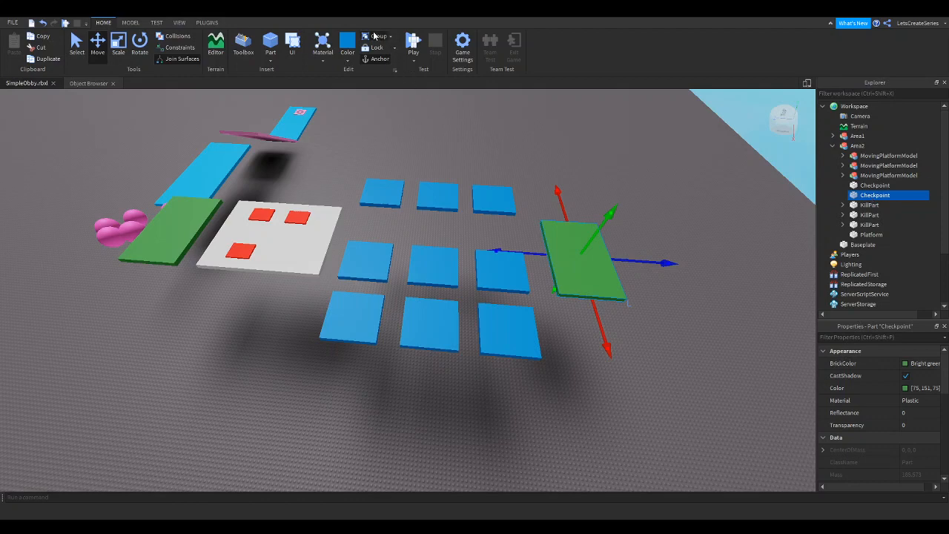
Group the new Checkpoint into a model named Area3, move it out of Area2 into Workspace, and collapse Area2.
{"action": "left_click", "coordinate": [377, 35]}
{"action": "left_click", "coordinate": [843, 156]}
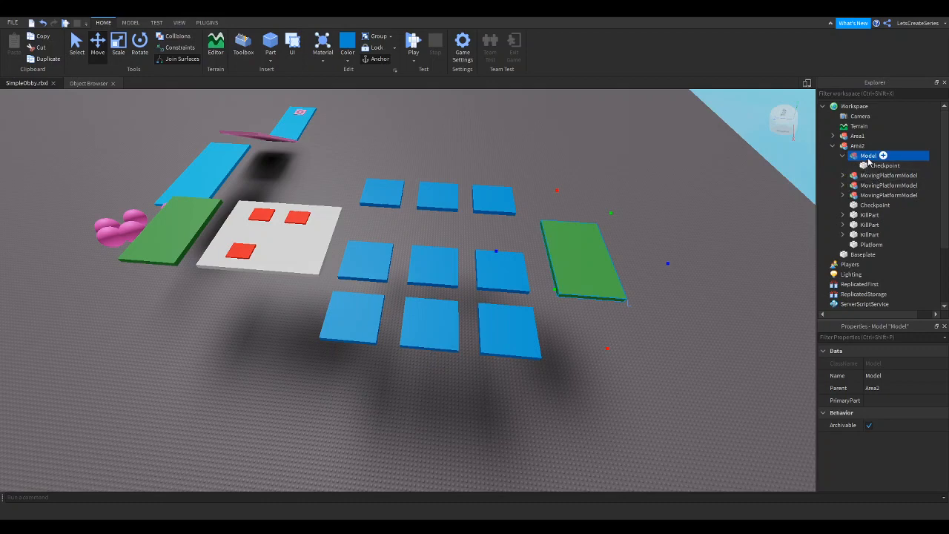
{"action": "double_click", "coordinate": [867, 156]}
{"action": "type", "text": "Are"}
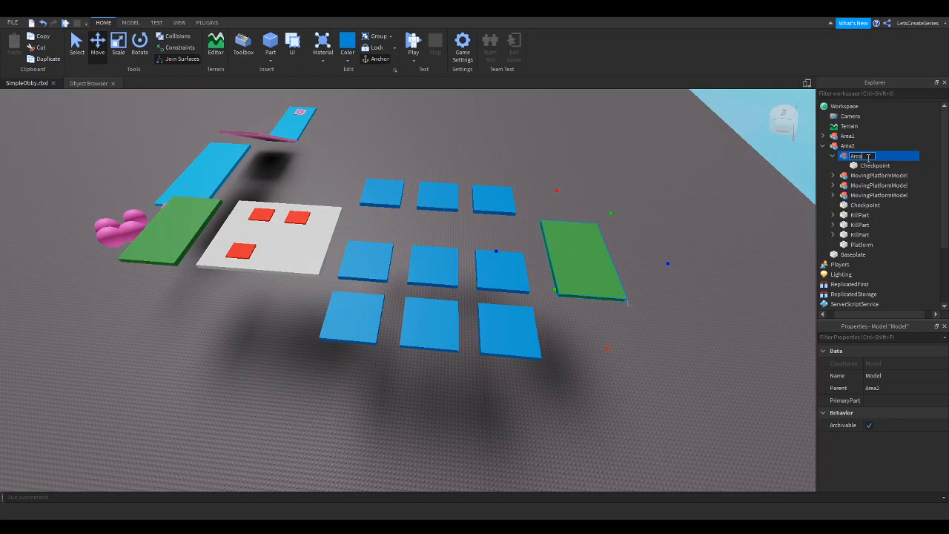
{"action": "type", "text": "a3"}
{"action": "key", "text": "Return"}
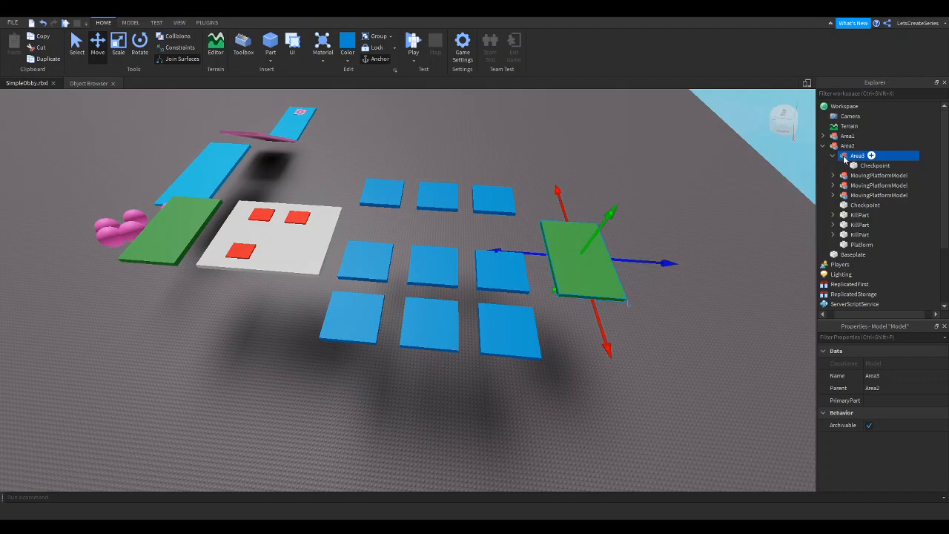
{"action": "left_click_drag", "start_coordinate": [845, 158], "coordinate": [845, 108]}
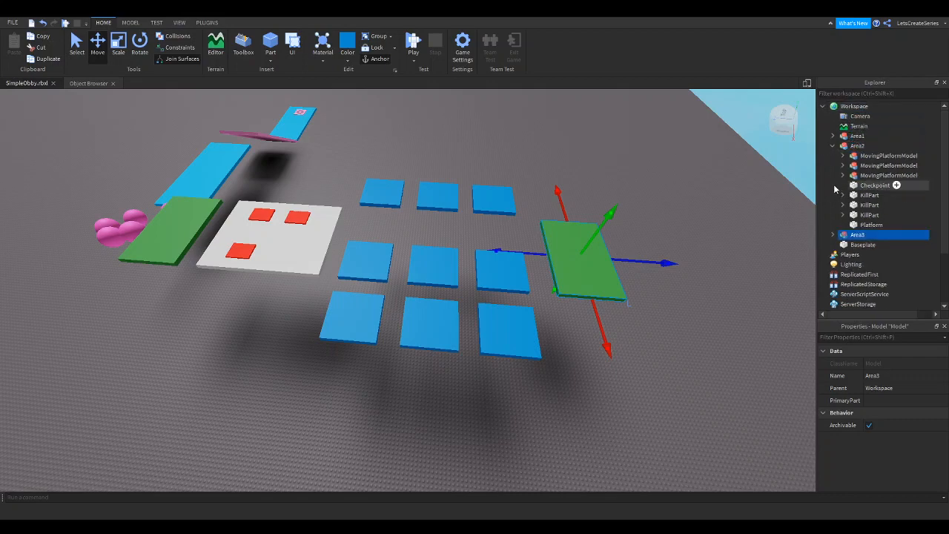
{"action": "left_click", "coordinate": [834, 146]}
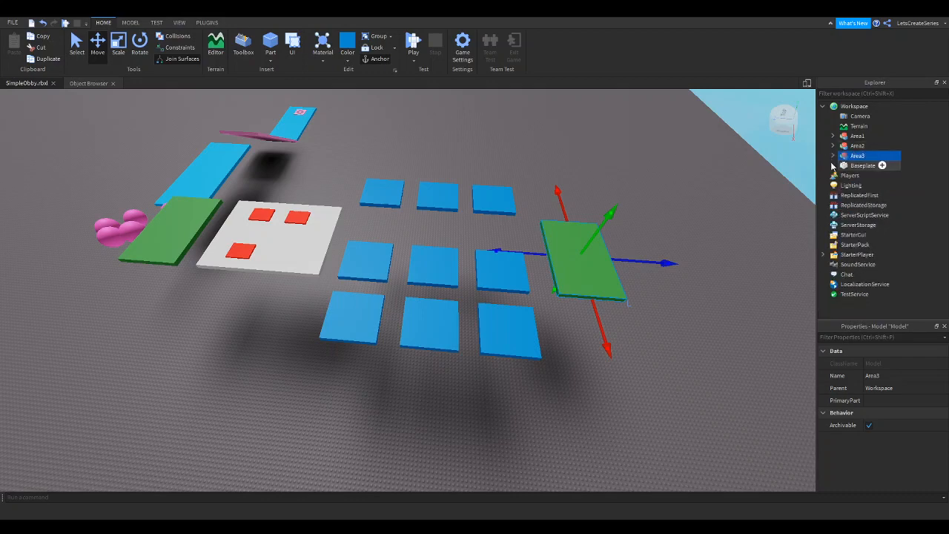